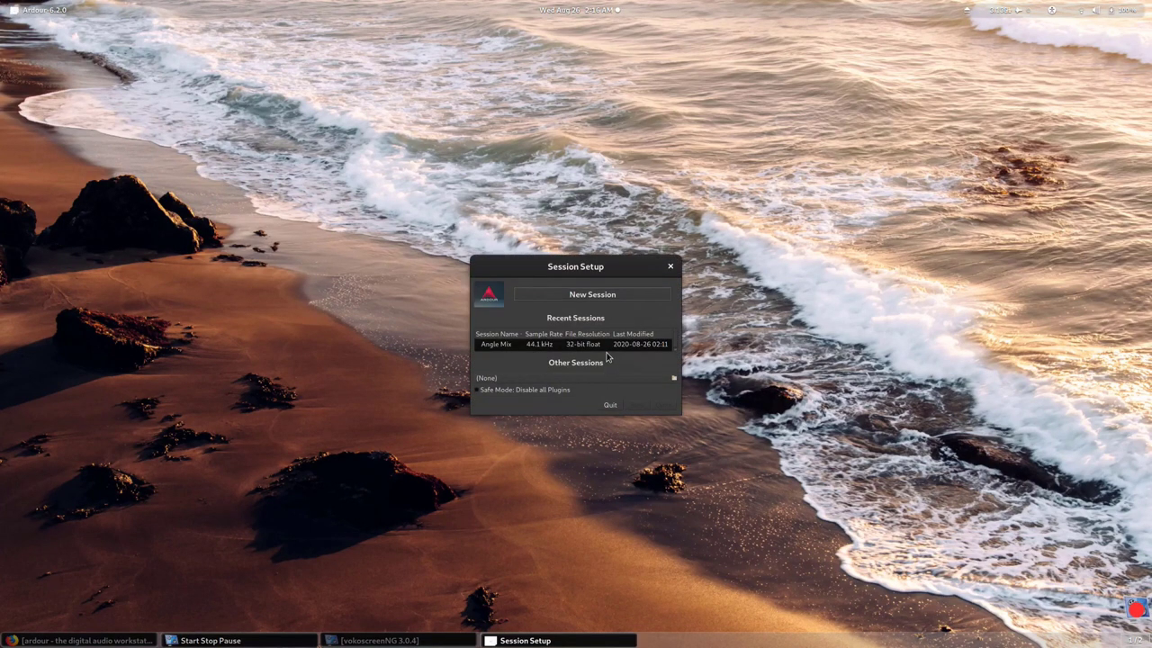
Step: Load the recent Angles session, then open the Angle Mix.ardour session file
left_click(608, 349)
left_click(662, 406)
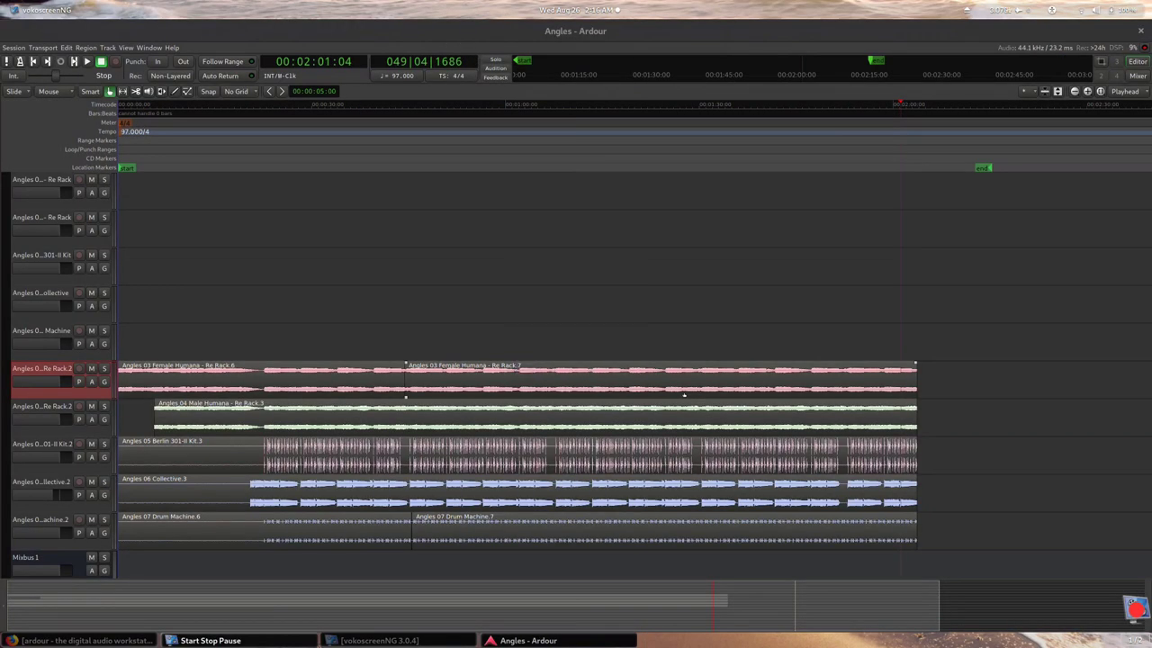
key("ctrl+o")
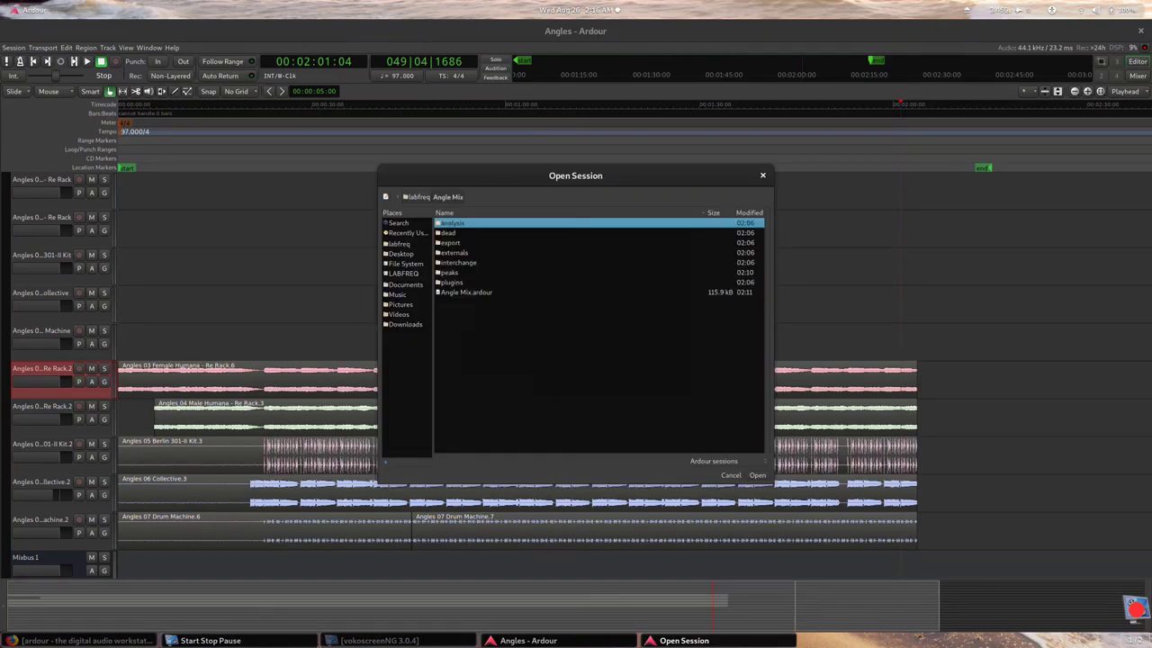
left_click(466, 292)
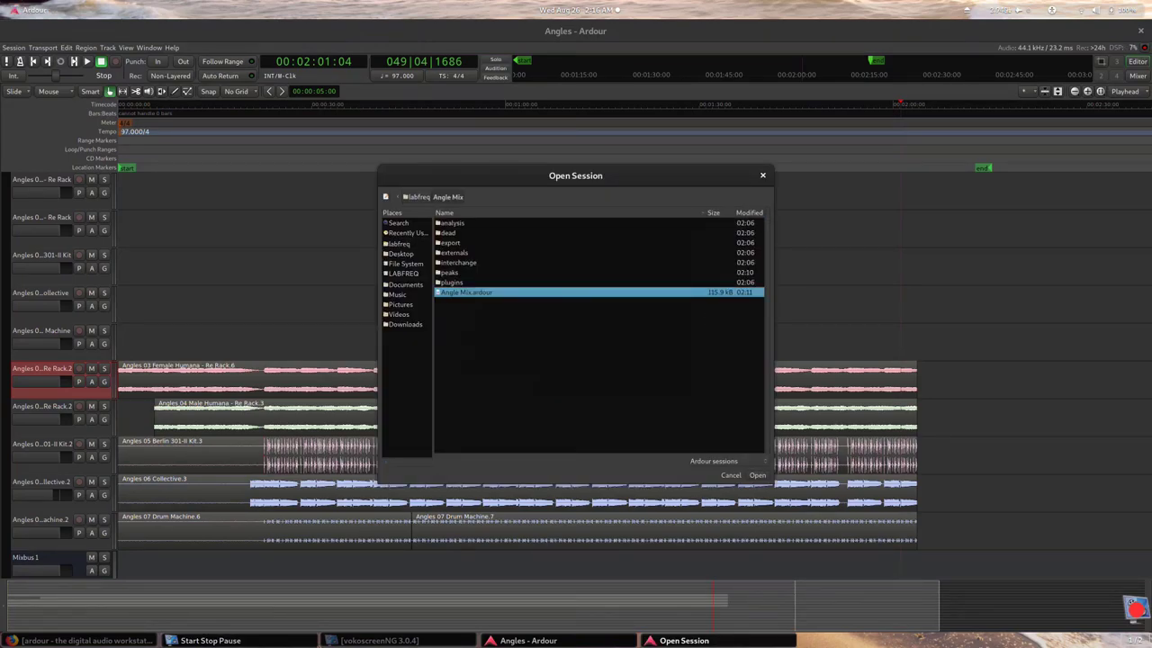
left_click(758, 475)
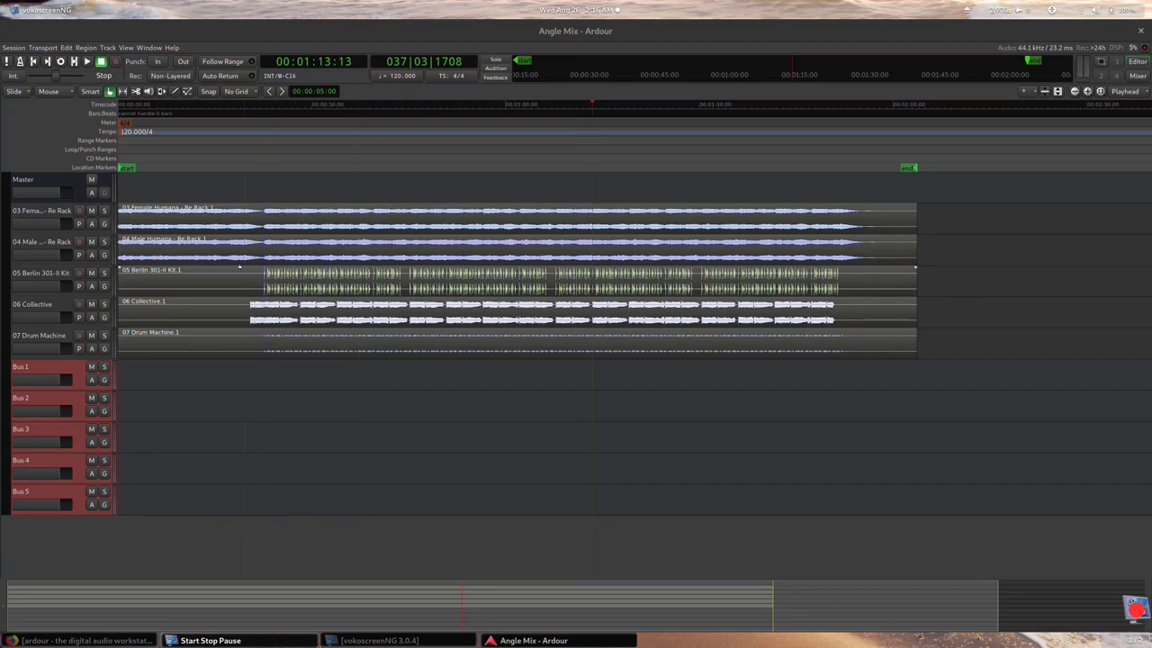
Step: Return to the session start and play Angle Mix back from the beginning
key("Home")
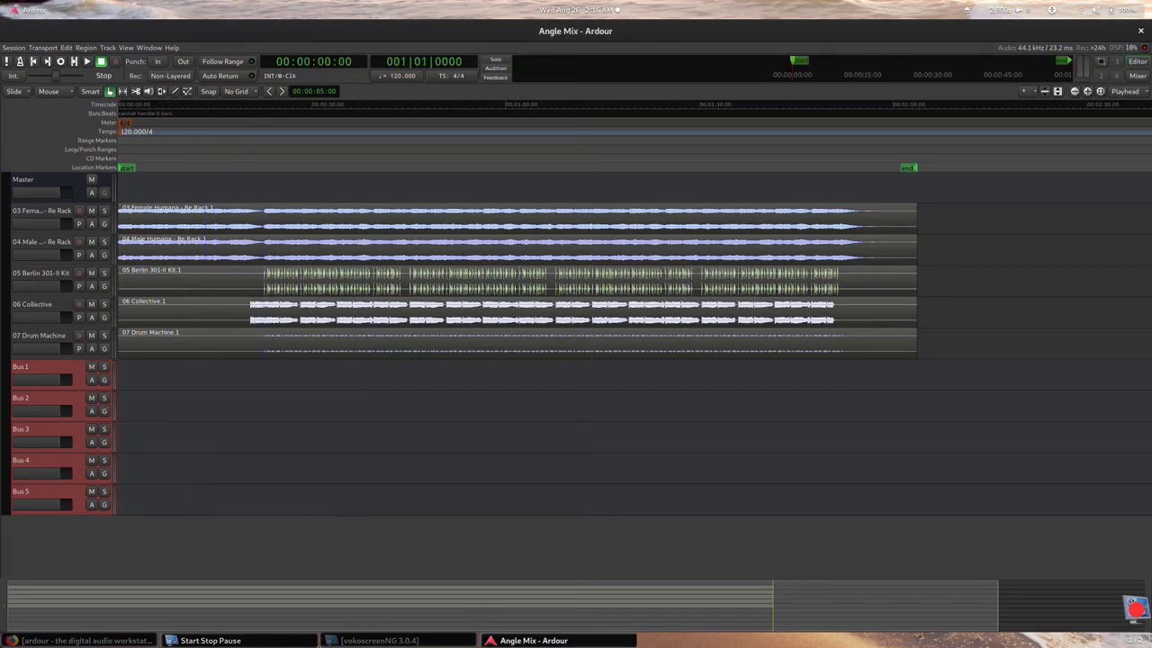
key("space")
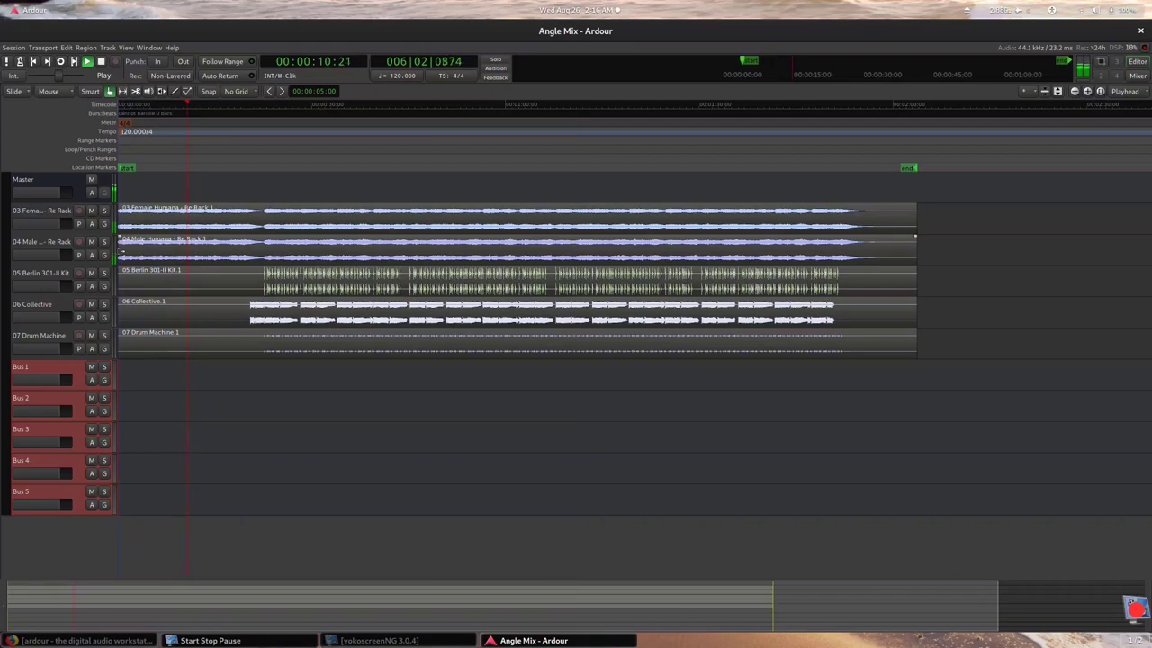
Step: Trim the 04 Male Humana region's start later, zoom in, and select the 06 Collective region
left_click_drag(121, 252, 149, 256)
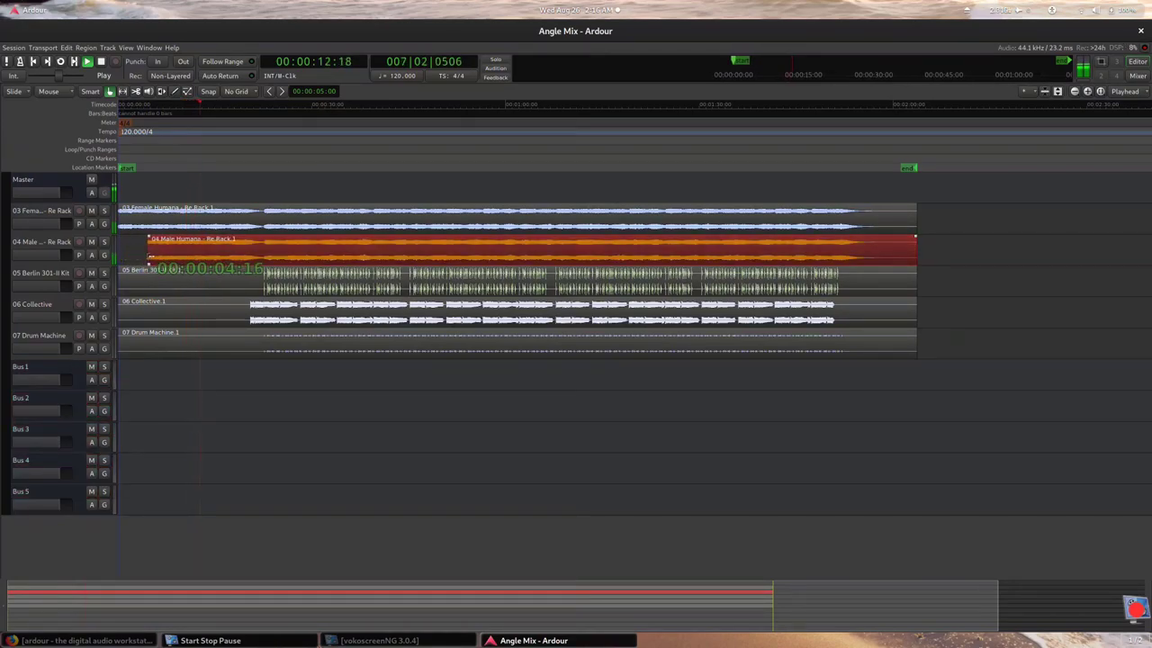
key("space")
key("equal")
key("space")
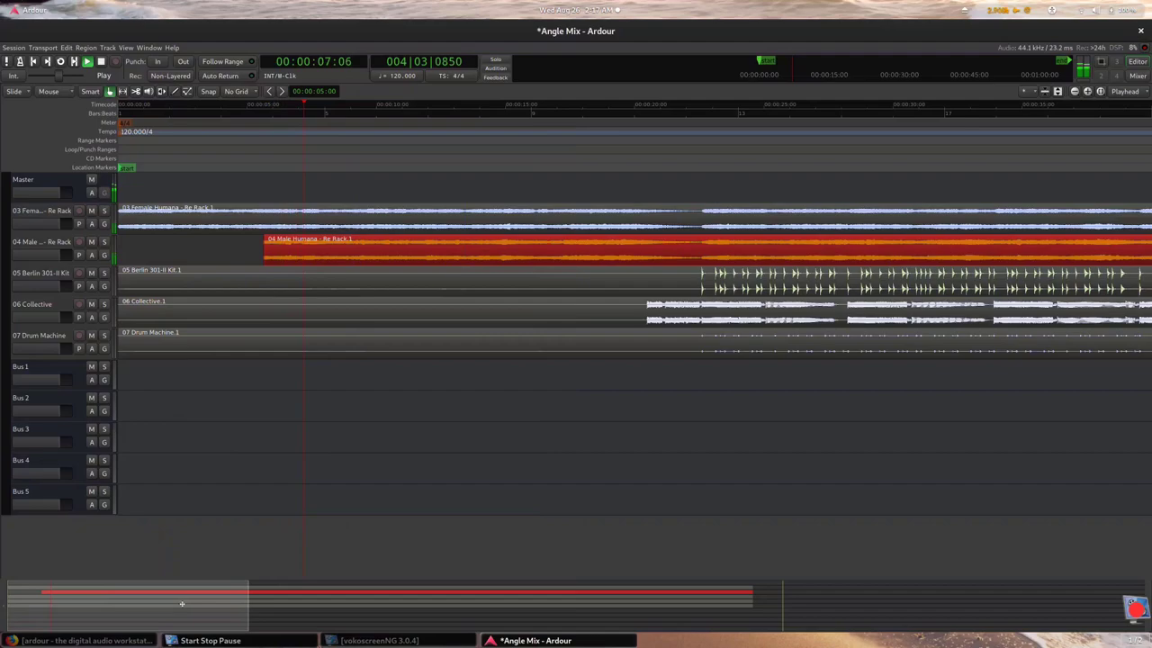
mouse_move(182, 603)
left_mouse_down()
mouse_move(301, 602)
mouse_move(184, 603)
left_mouse_up()
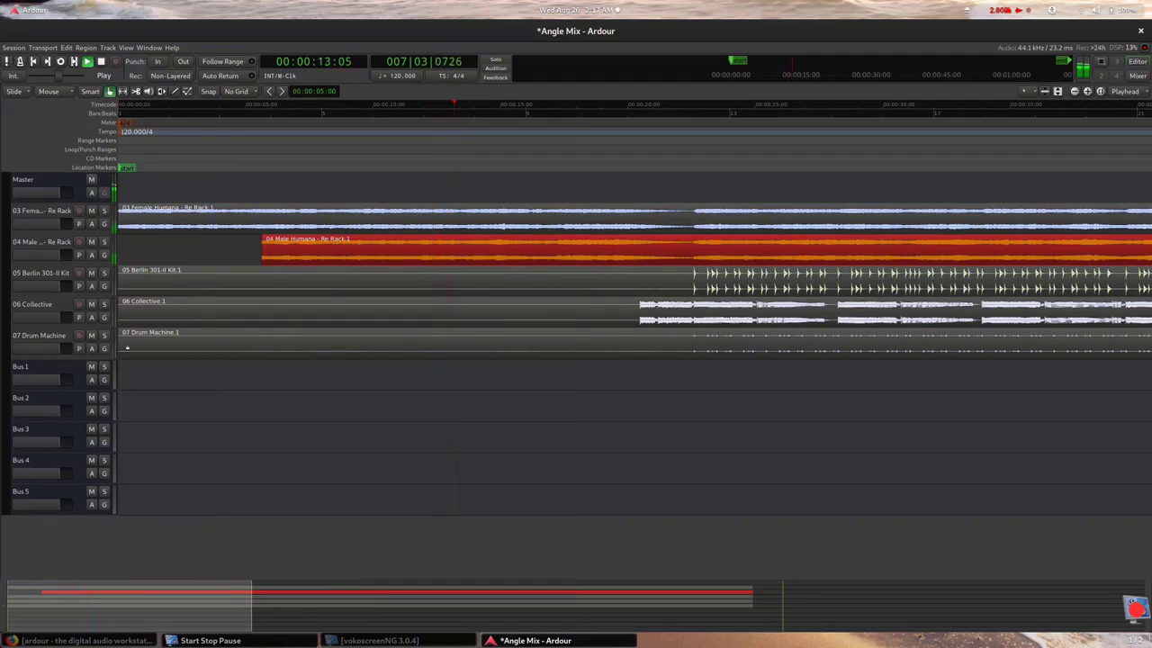
left_click(121, 312)
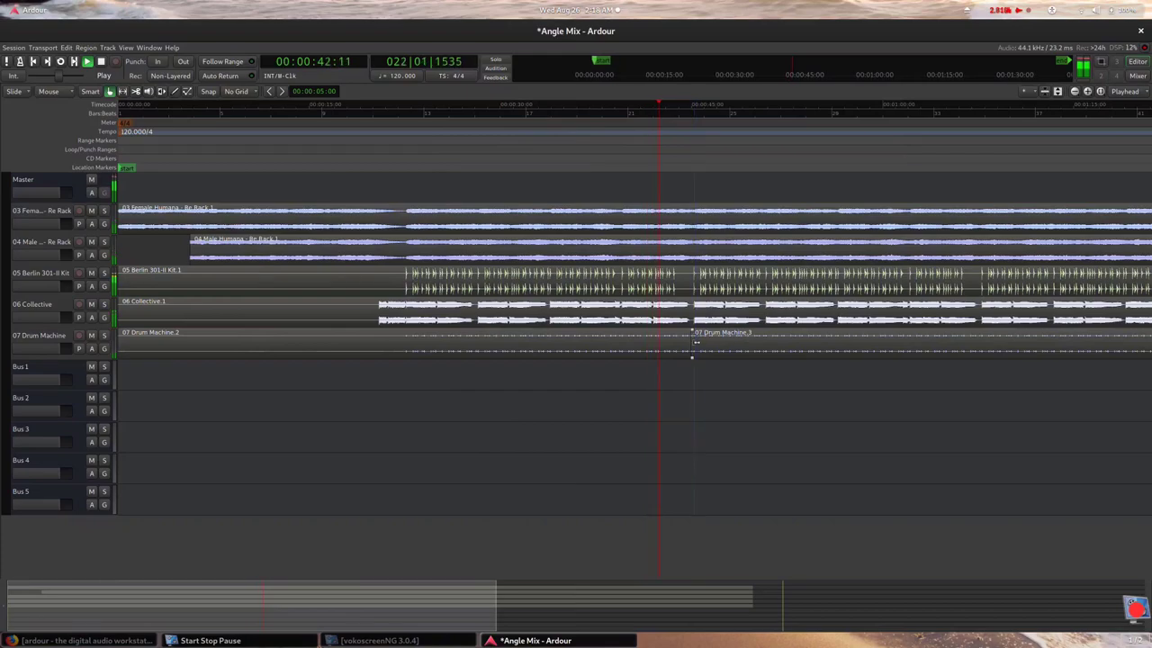
Step: Drag the 07 Drum Machine 3 region right in three moves so it starts around 1:30
left_click_drag(689, 352, 877, 342)
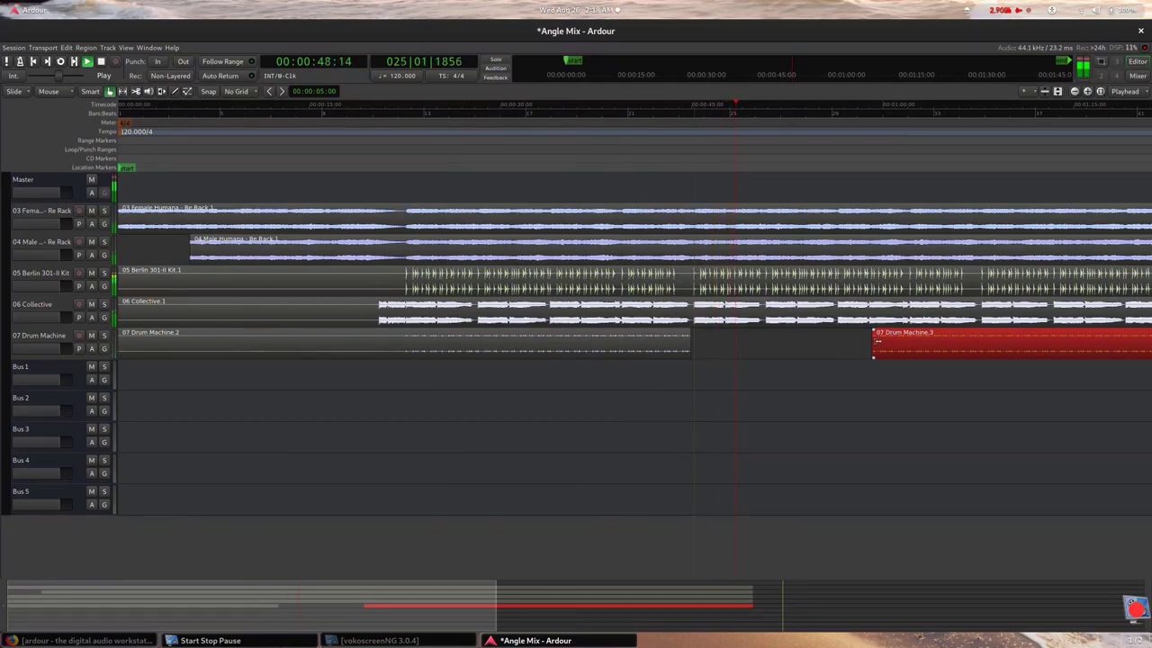
left_click_drag(877, 342, 978, 349)
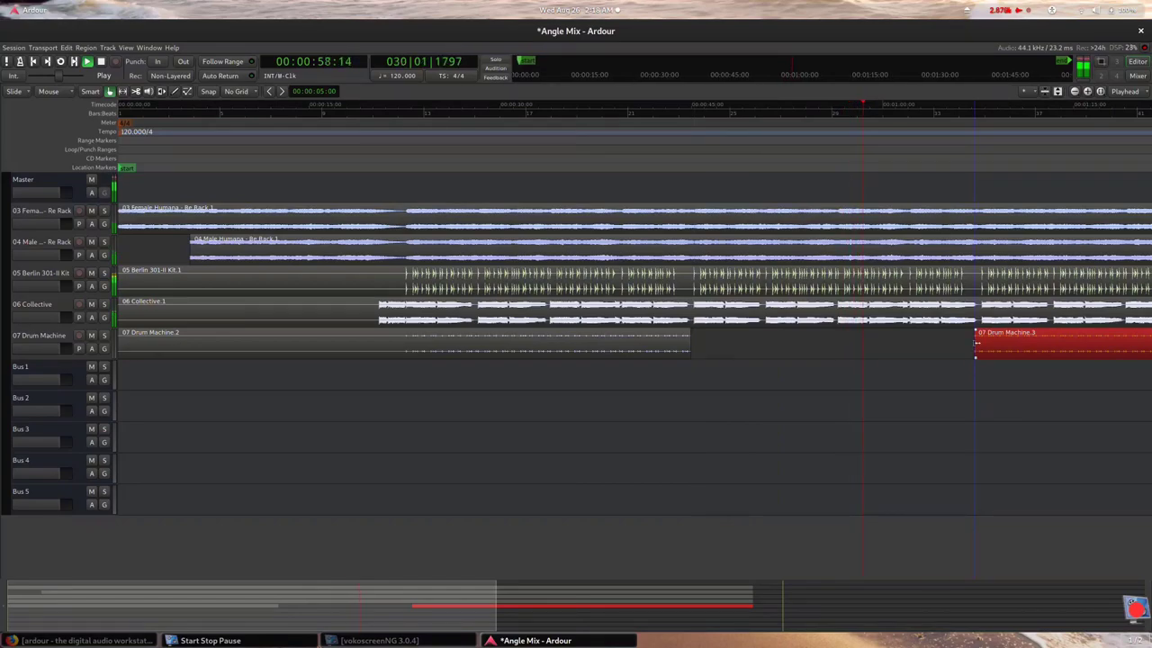
left_click_drag(977, 342, 1060, 338)
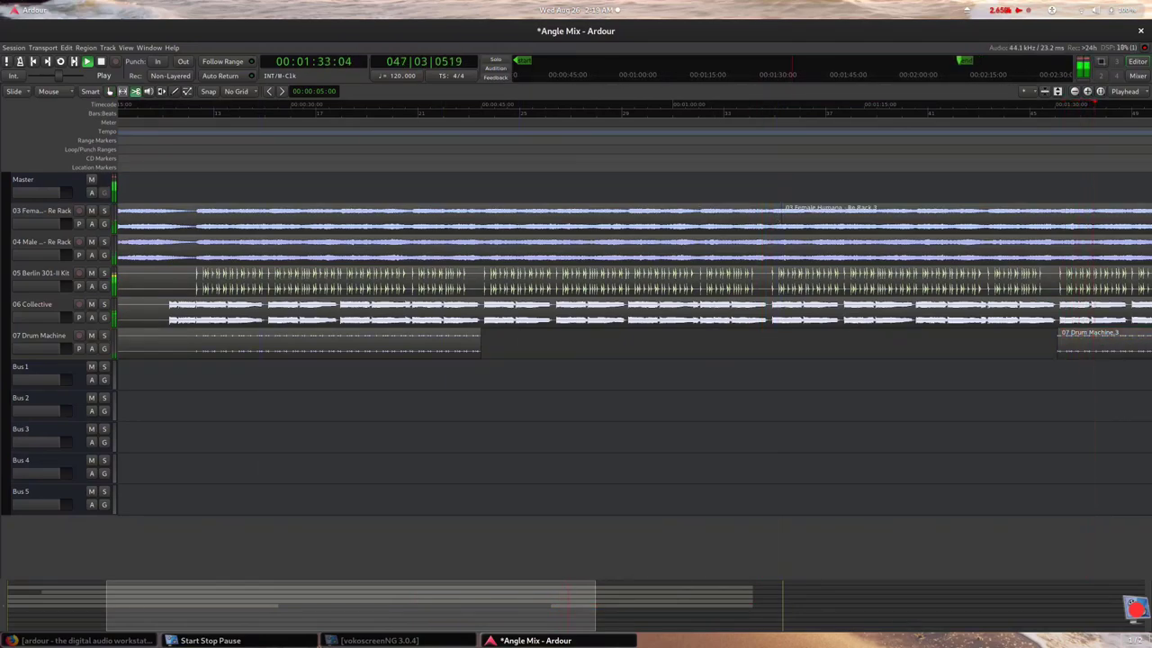
Step: With the Grab tool, trim the 03 Female Humana region's end left, then set the playhead near 43 seconds
left_click(110, 91)
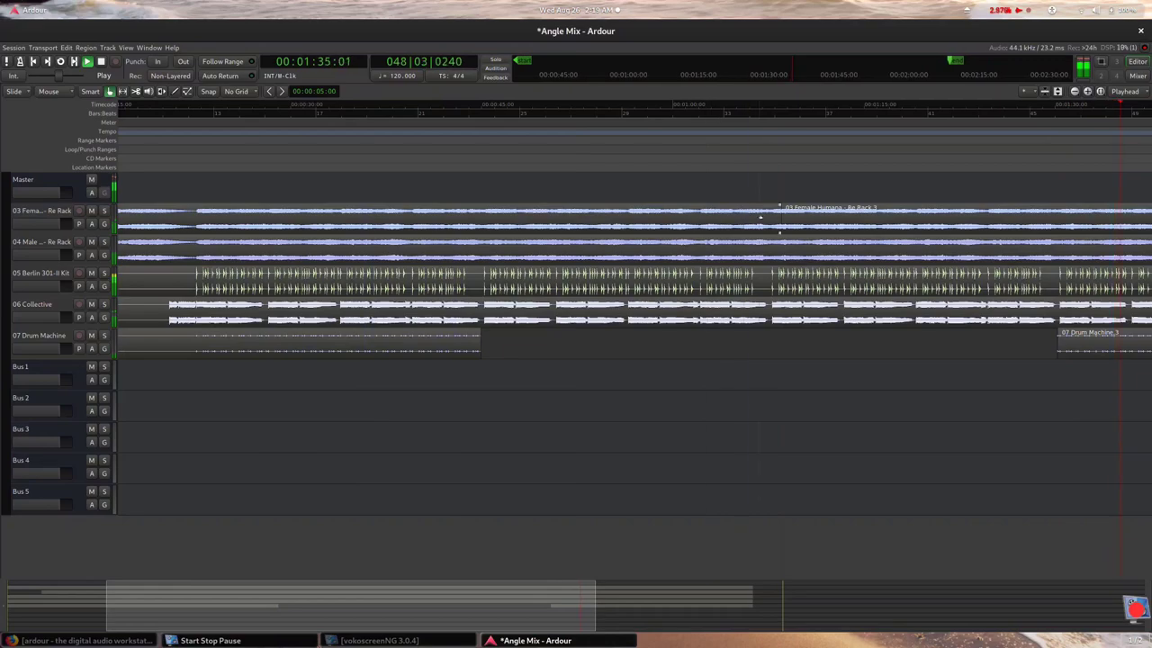
left_click_drag(776, 218, 468, 218)
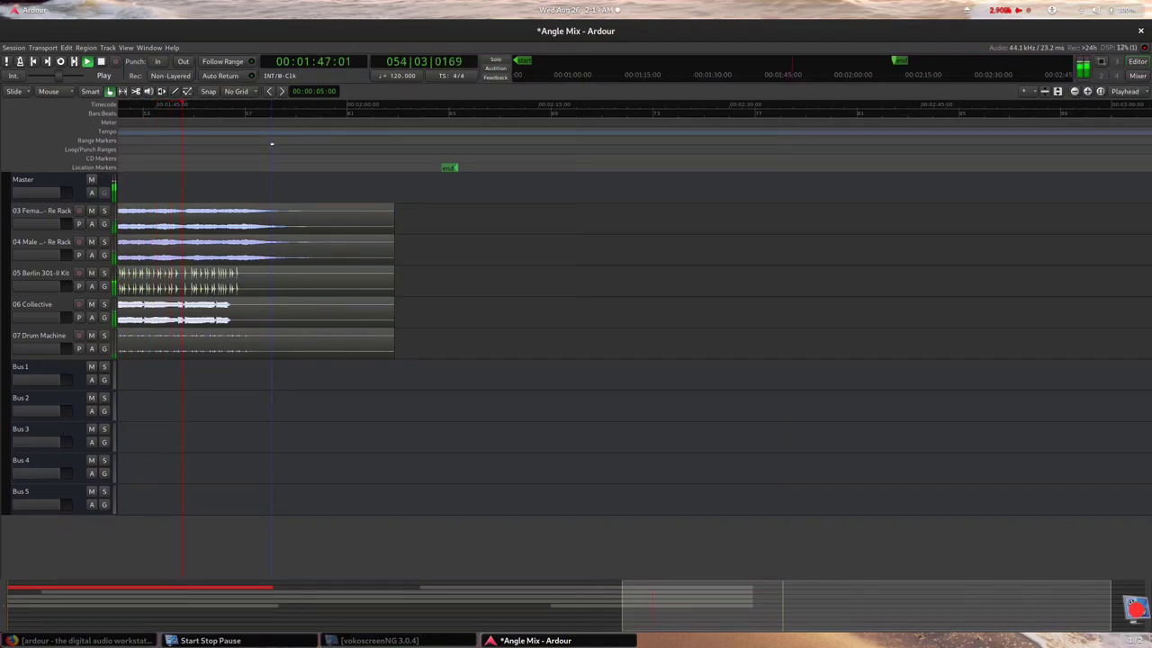
key("minus")
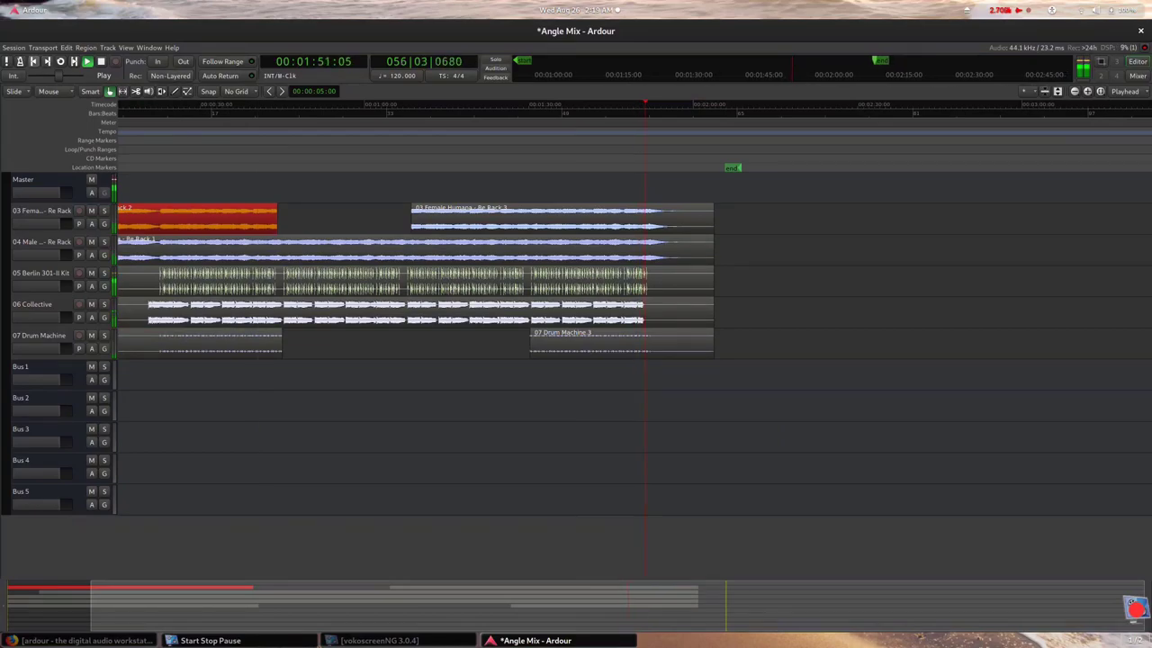
key("Home")
left_click(351, 113)
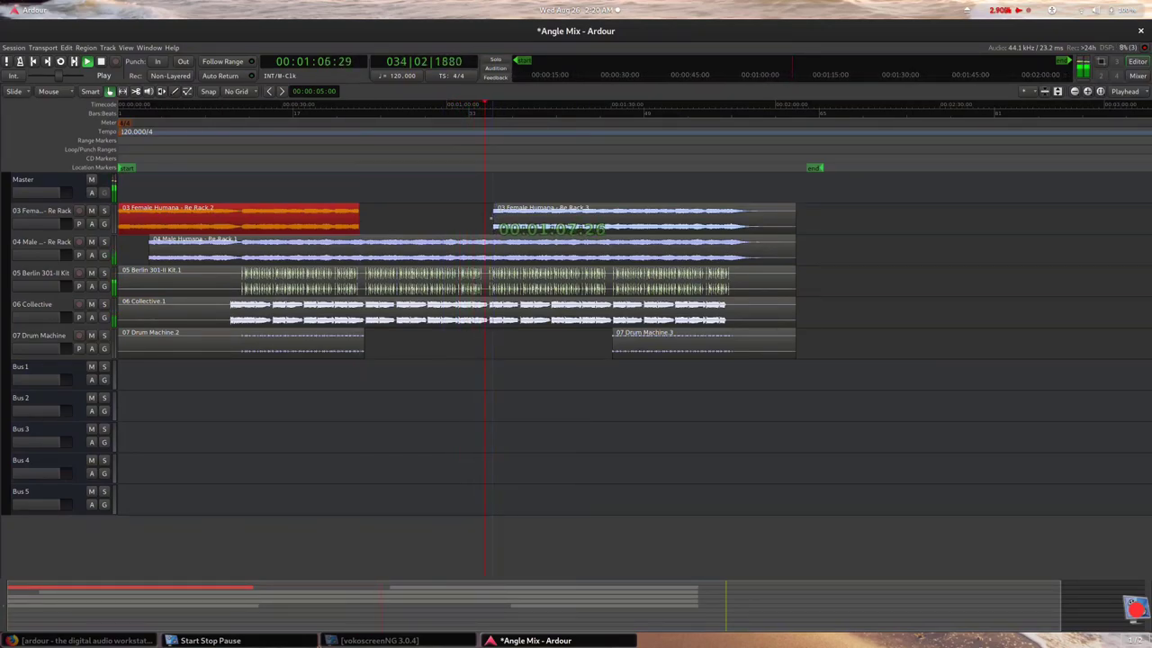
Step: Start the Re Rack 3 region slightly earlier, move playback to about 1:06, and show the Mixer
left_click(491, 219)
left_click_drag(490, 219, 491, 219)
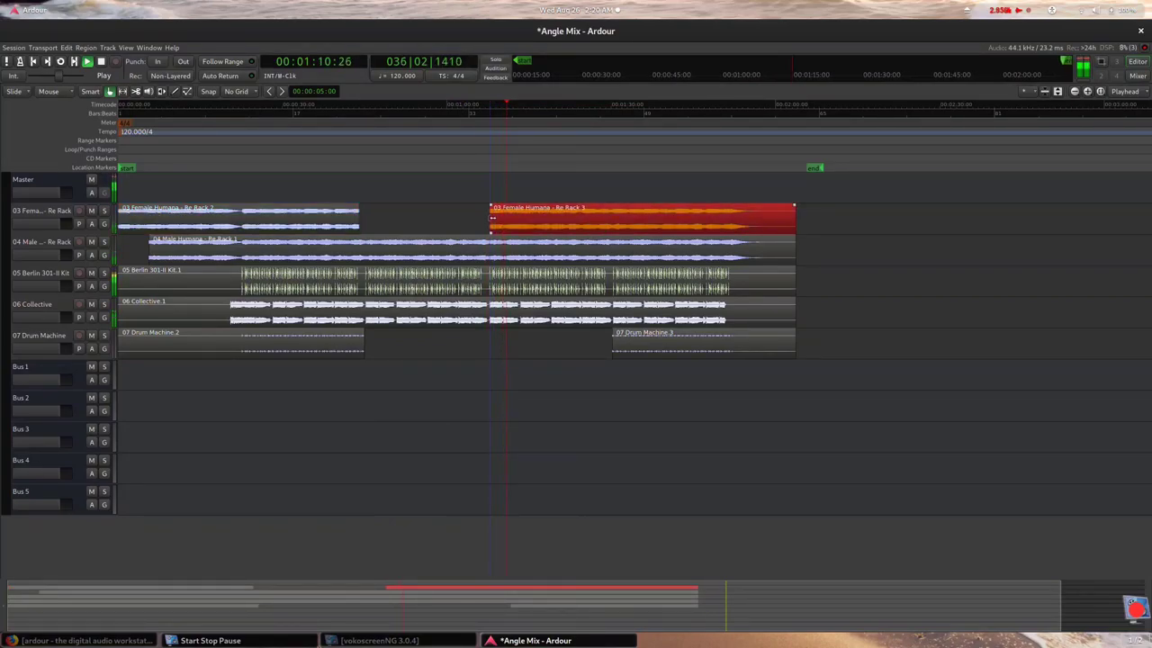
left_click(479, 118)
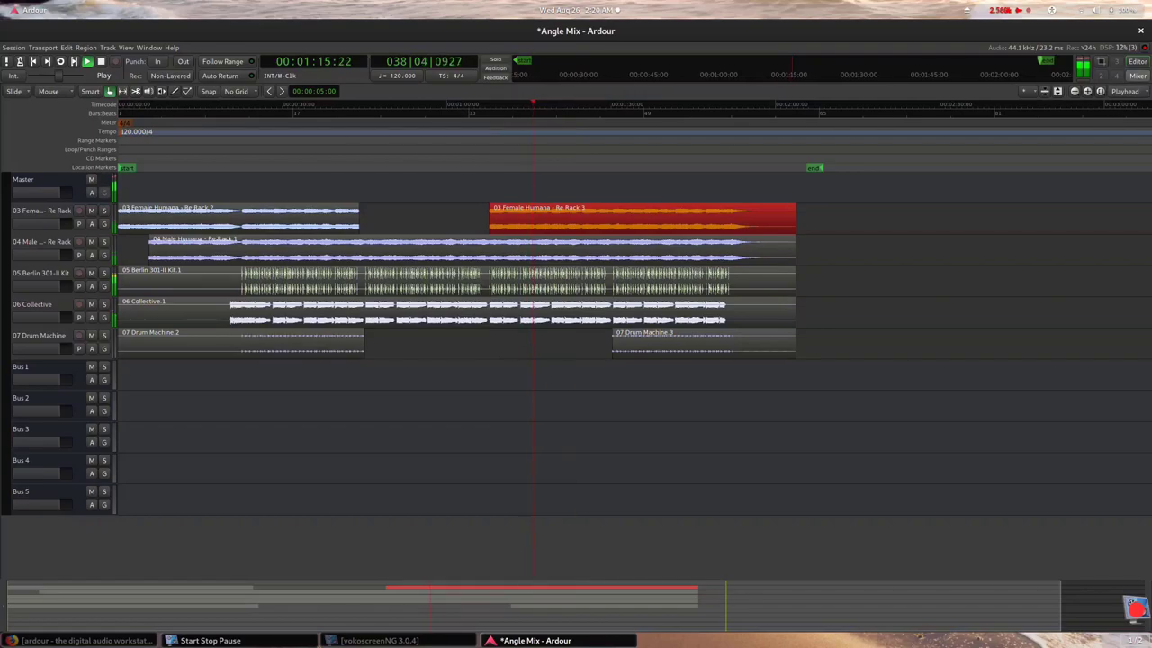
key("alt+m")
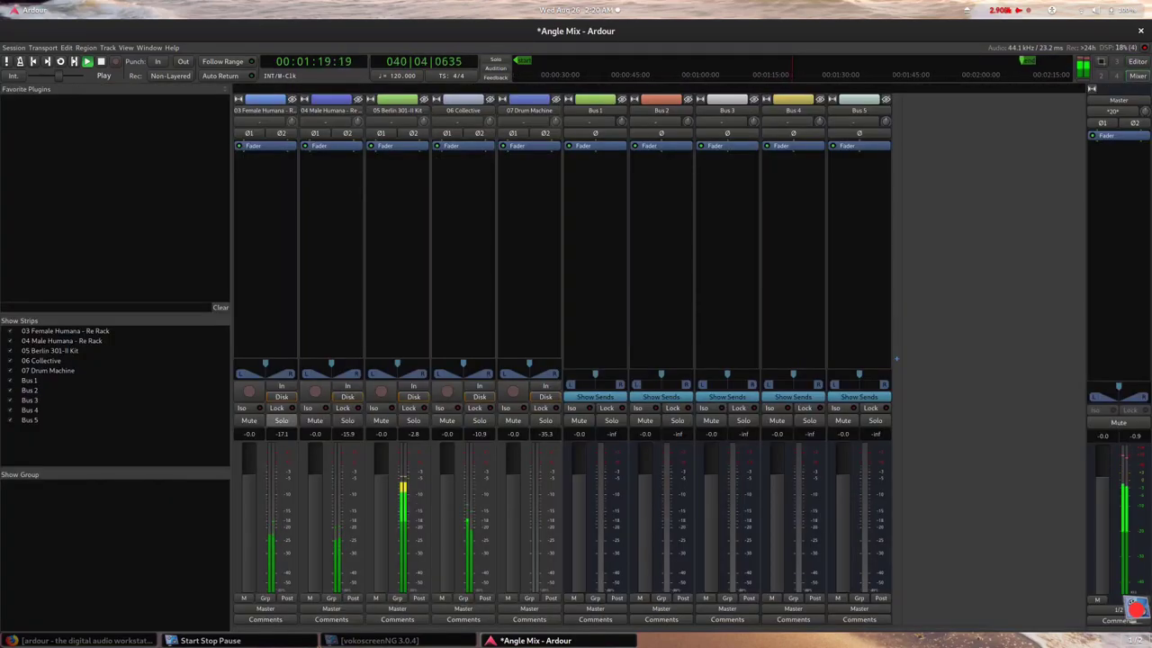
left_click(281, 421)
left_click(281, 420)
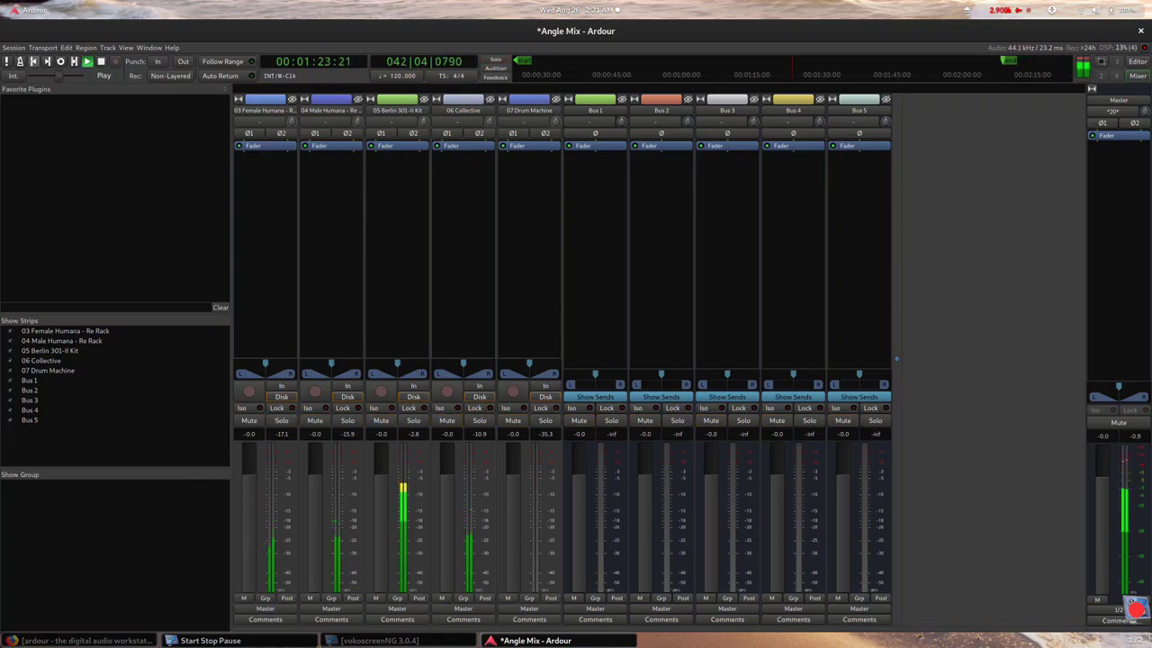
left_click(33, 61)
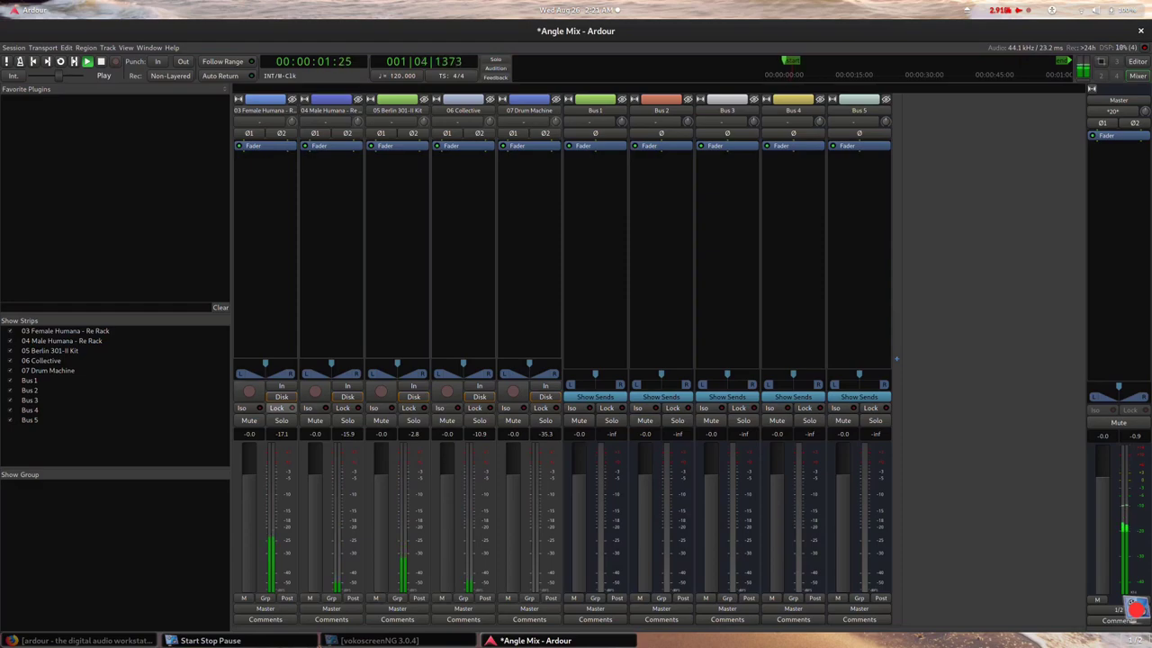
left_click(281, 420)
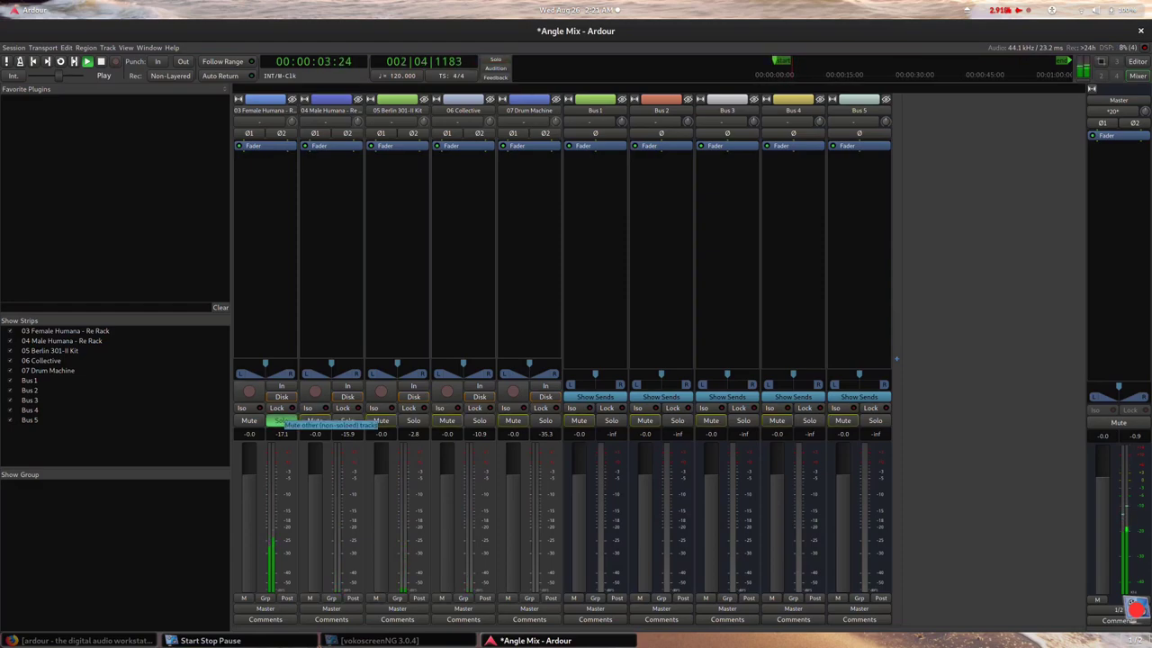
left_click(282, 420)
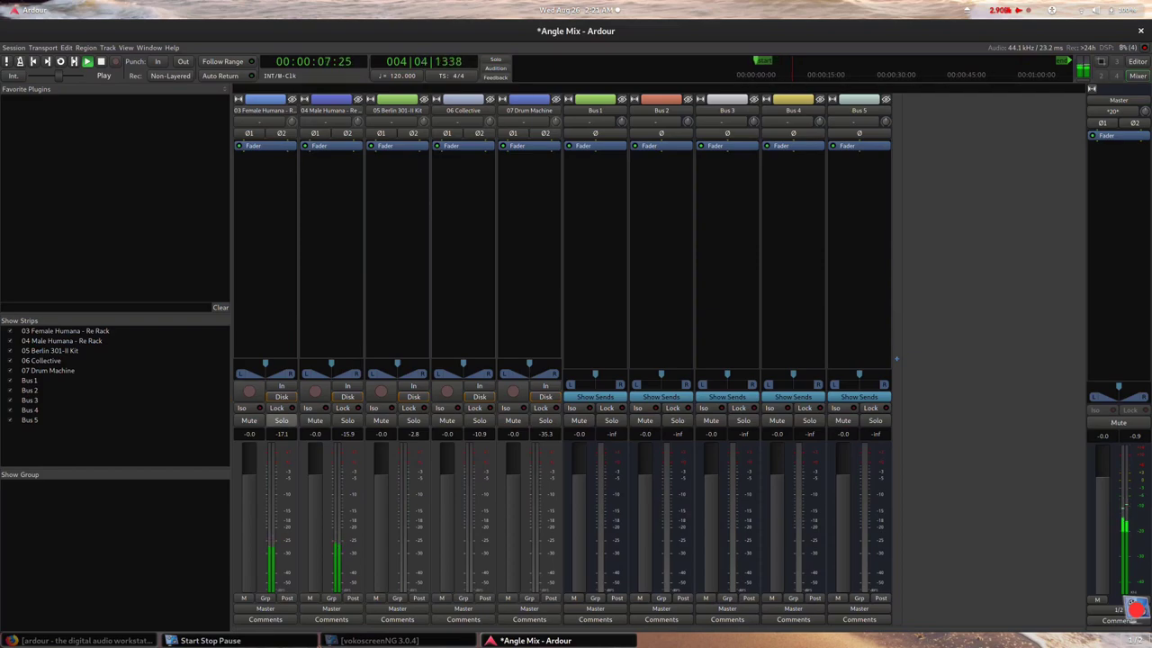
left_click(282, 420)
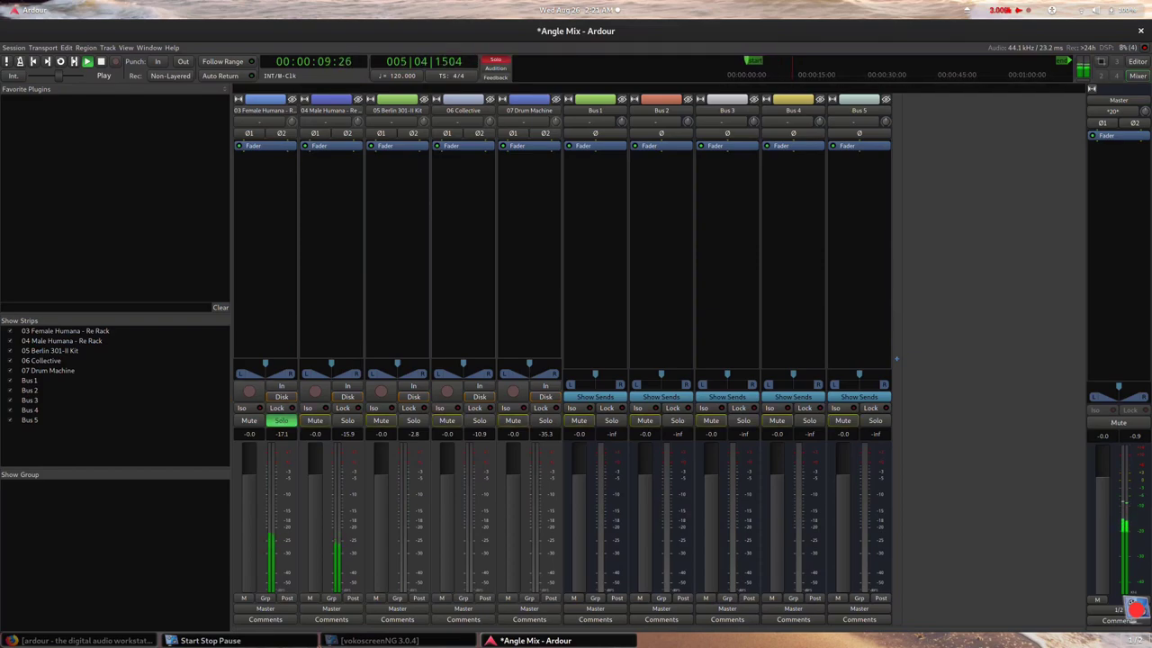
left_click(282, 420)
Step: Add an a-EQ to 03 Female Humana, solo it, and boost 1000 Hz to 8 dB and 2500 Hz to 2.1 dB
right_click(268, 260)
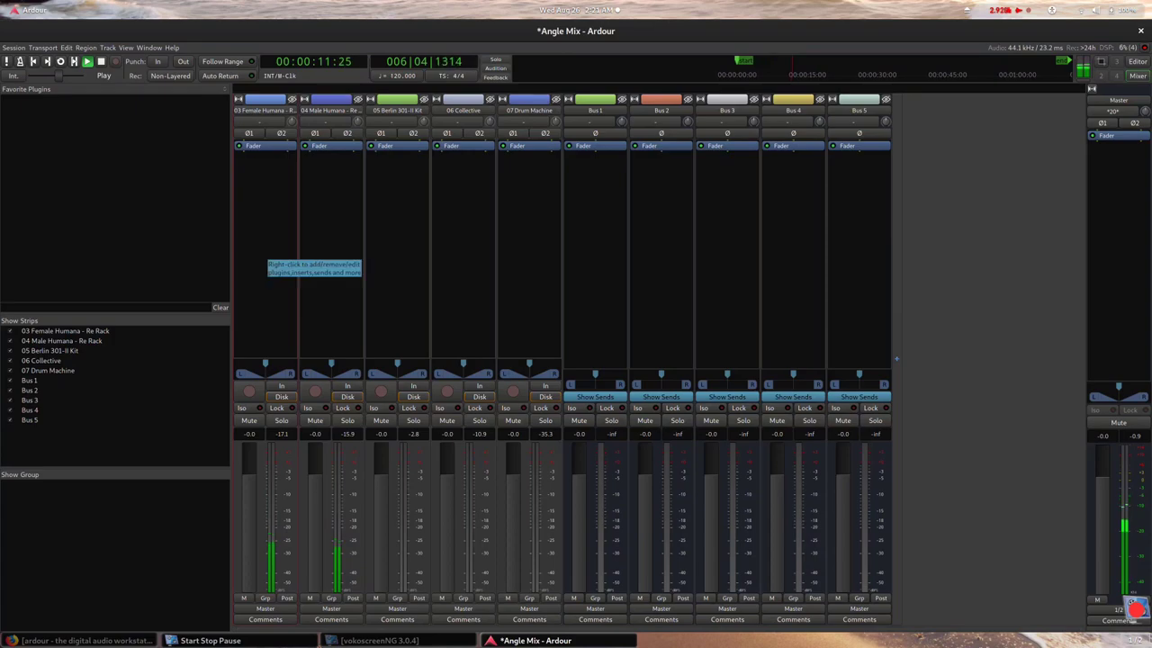
mouse_move(270, 261)
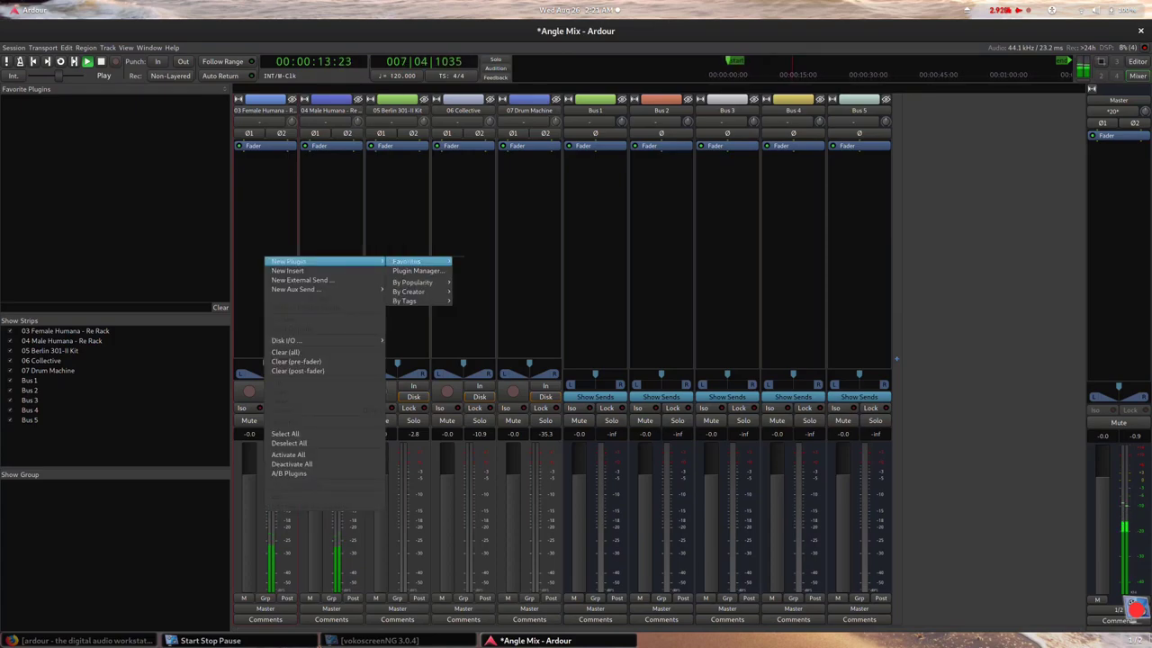
mouse_move(409, 292)
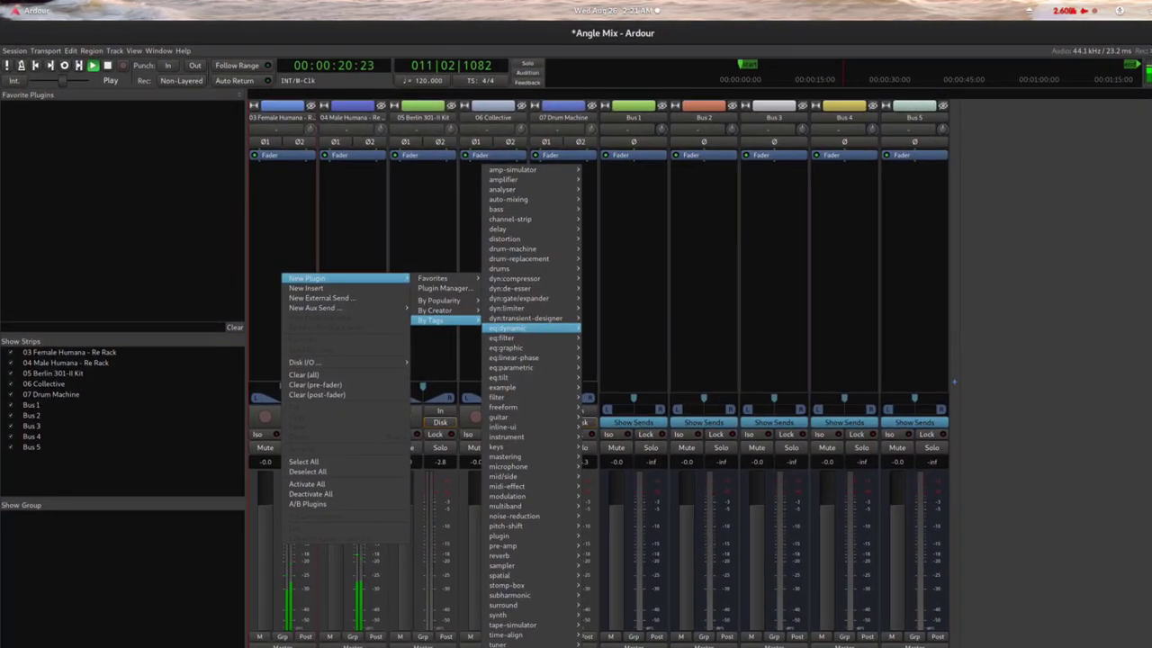
mouse_move(502, 338)
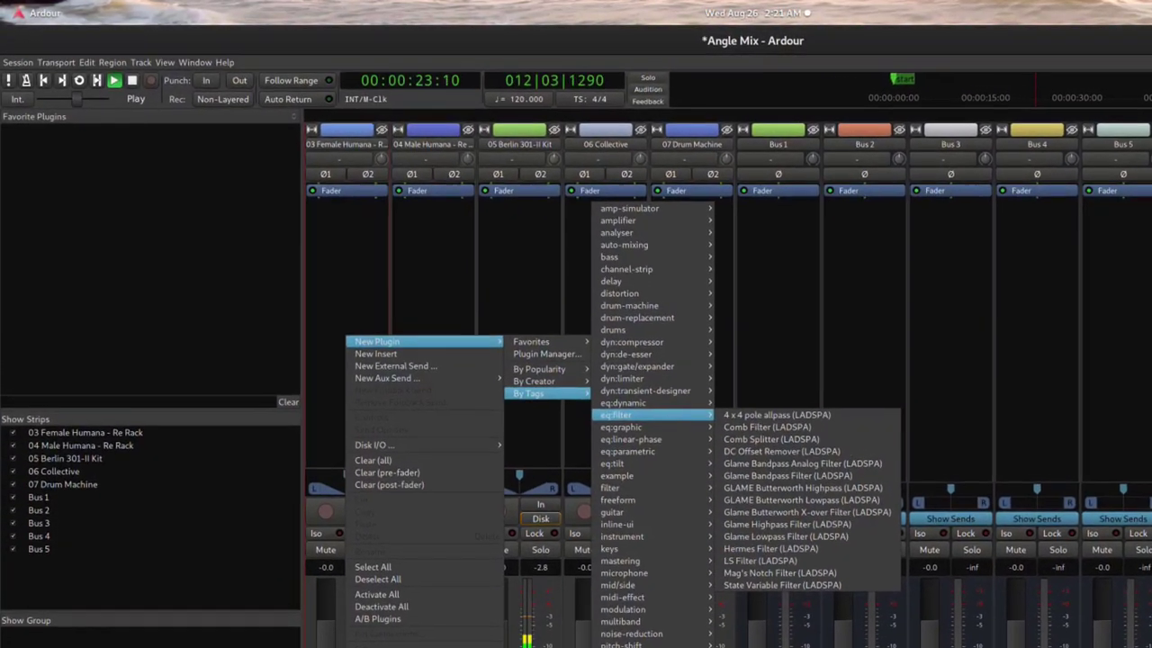
mouse_move(600, 411)
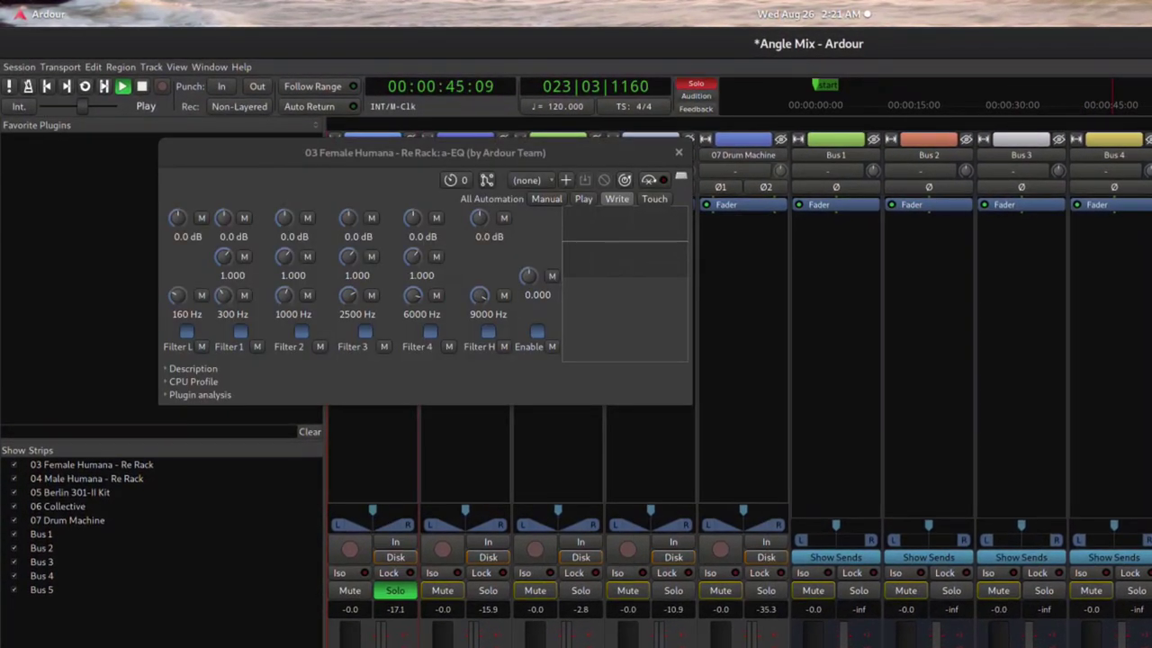
key("space")
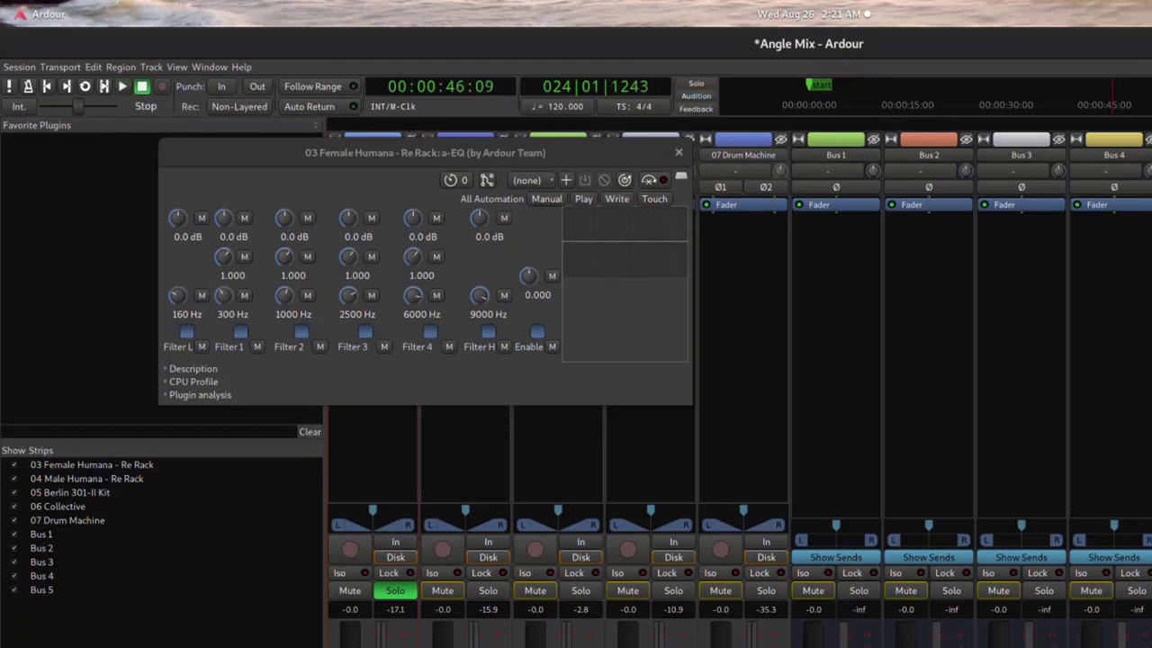
left_click(396, 590)
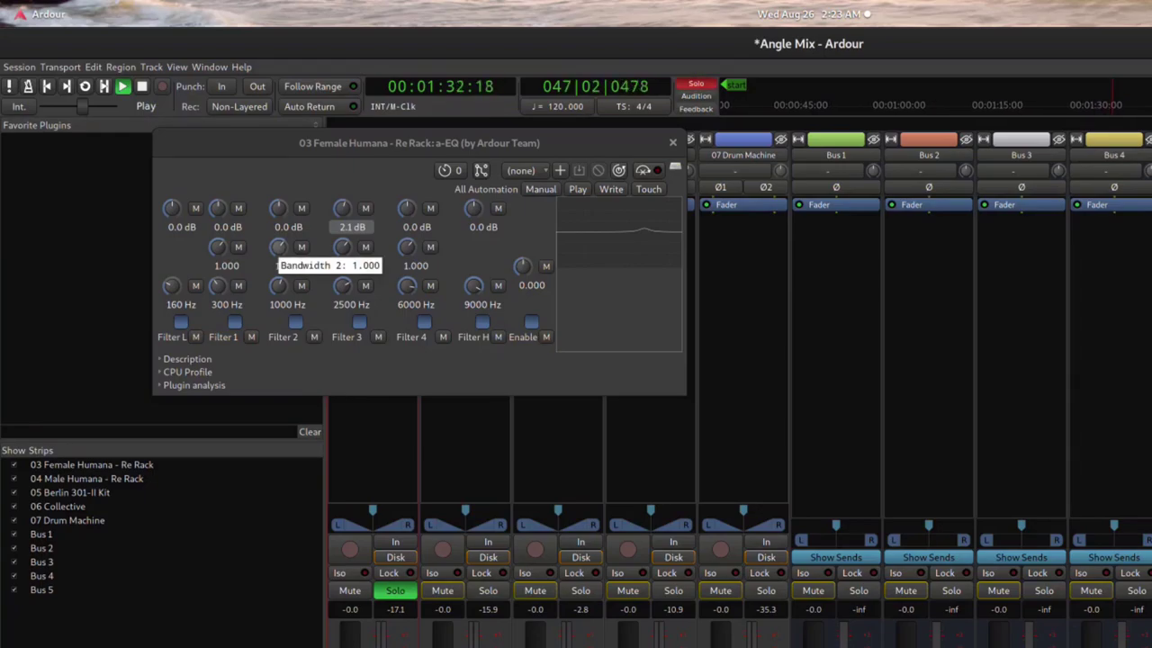
scroll(278, 208, "up", 8)
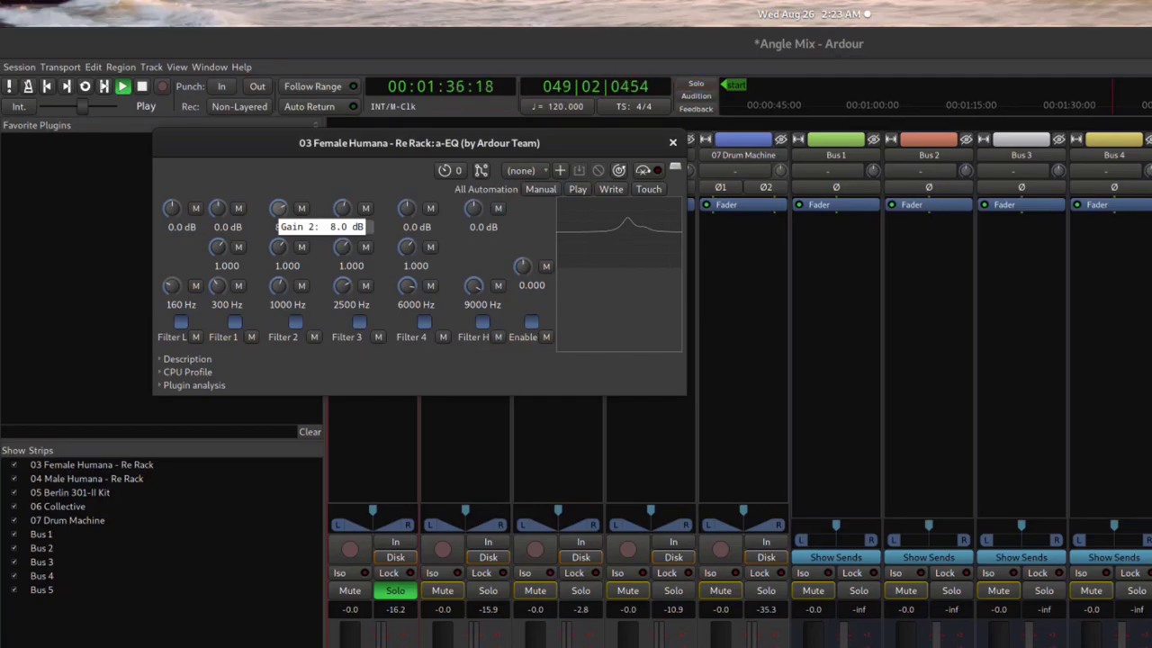
key("Escape")
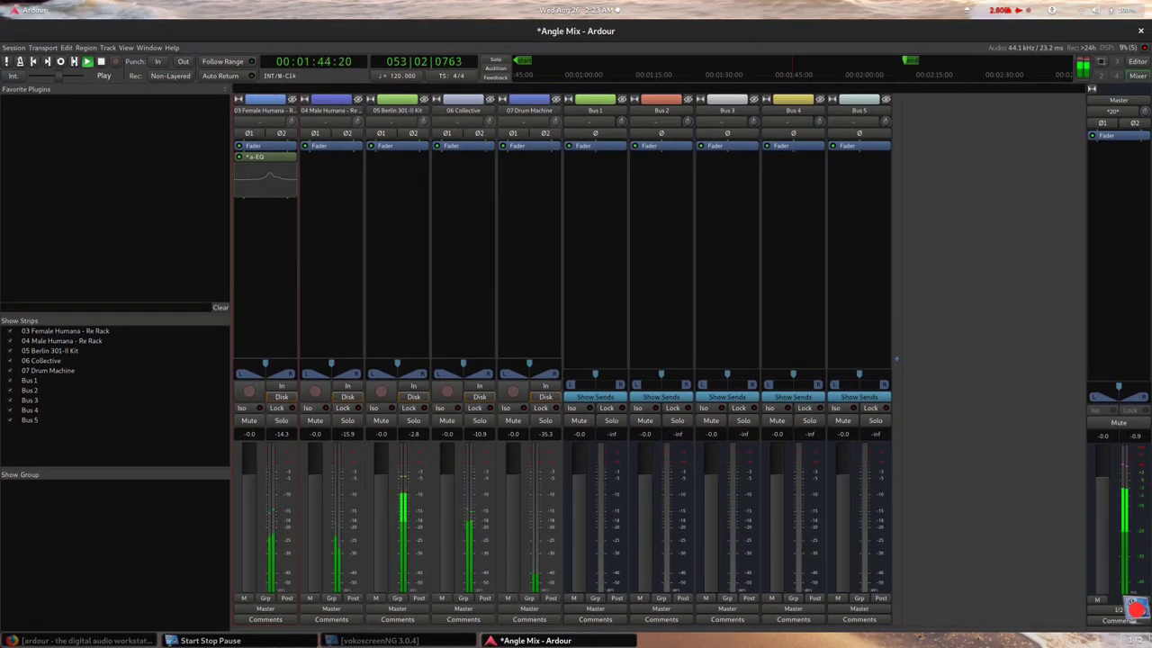
Step: Add an Ardour Team a-EQ plugin to the 04 Male Humana track
right_click(328, 180)
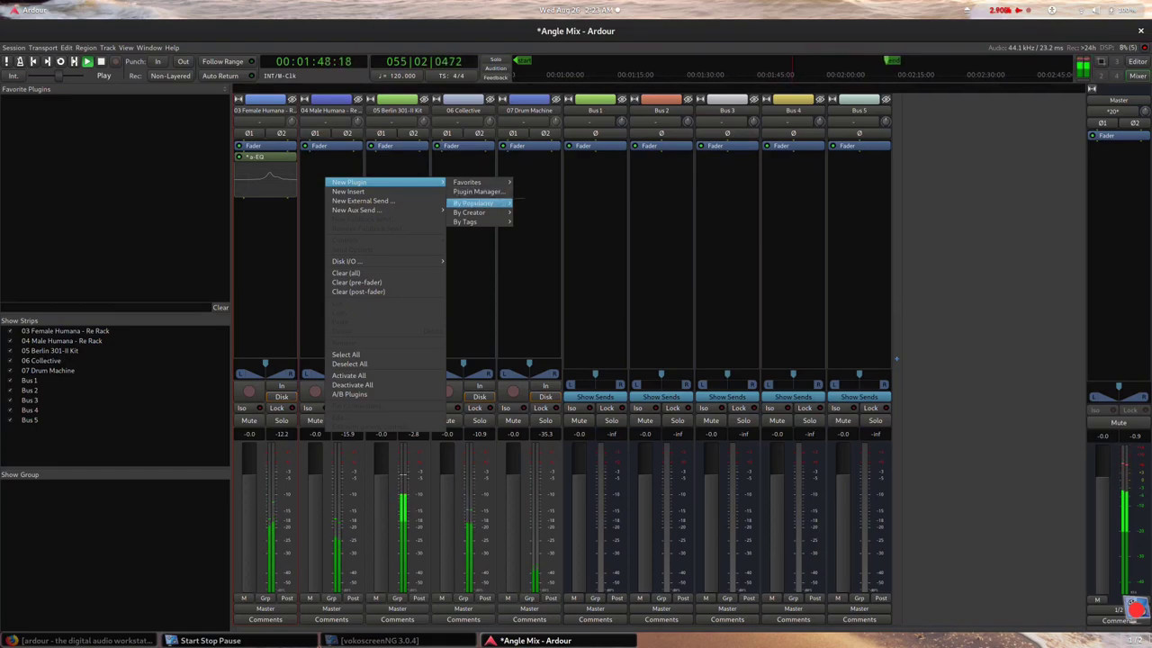
mouse_move(468, 212)
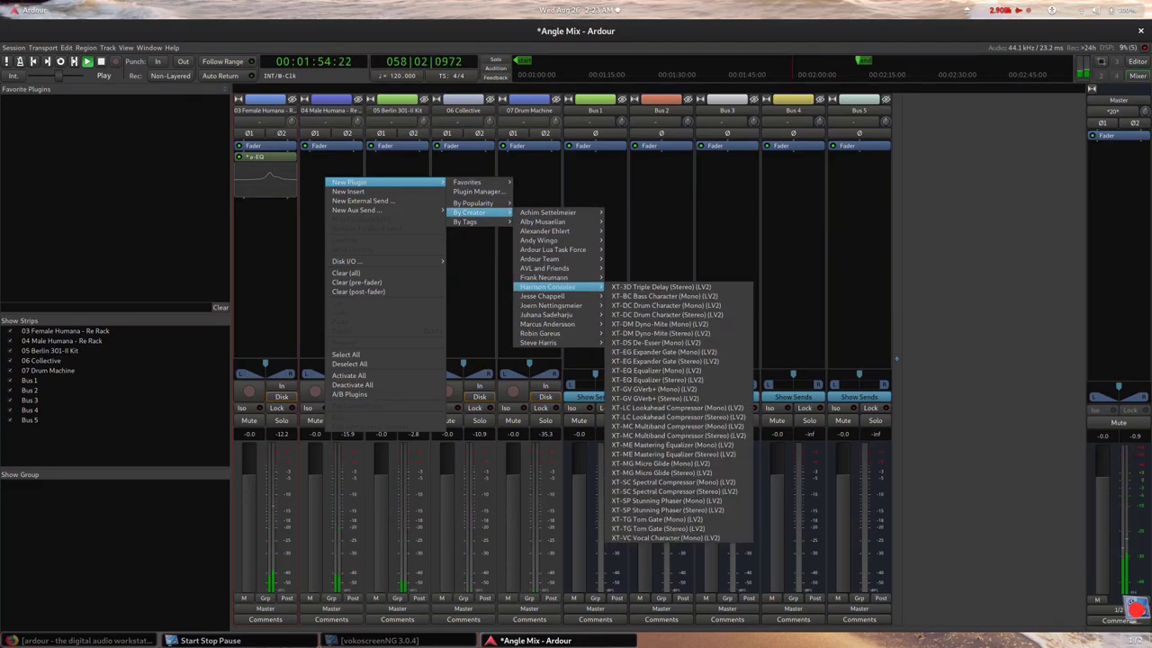
mouse_move(544, 268)
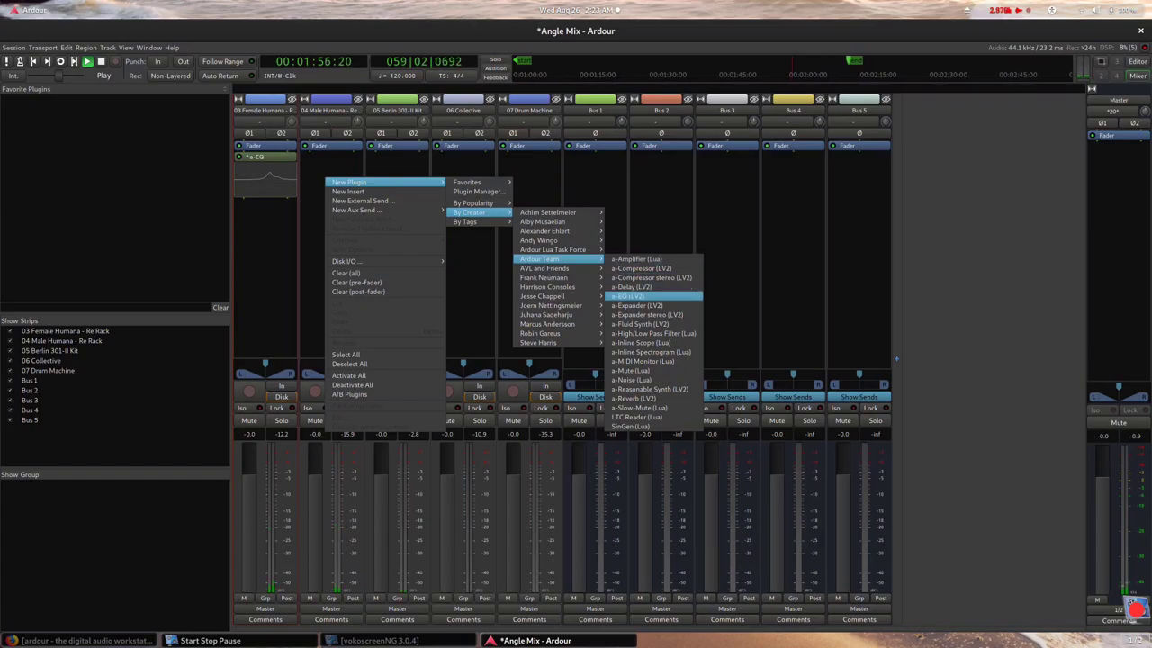
left_click(652, 289)
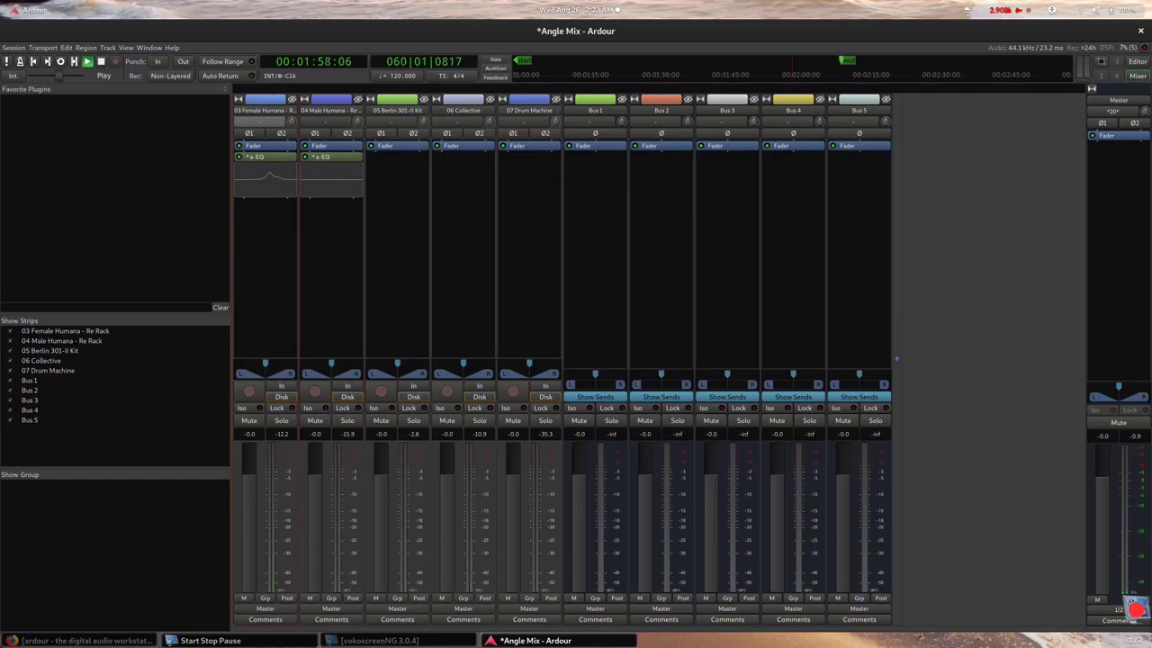
key("Home")
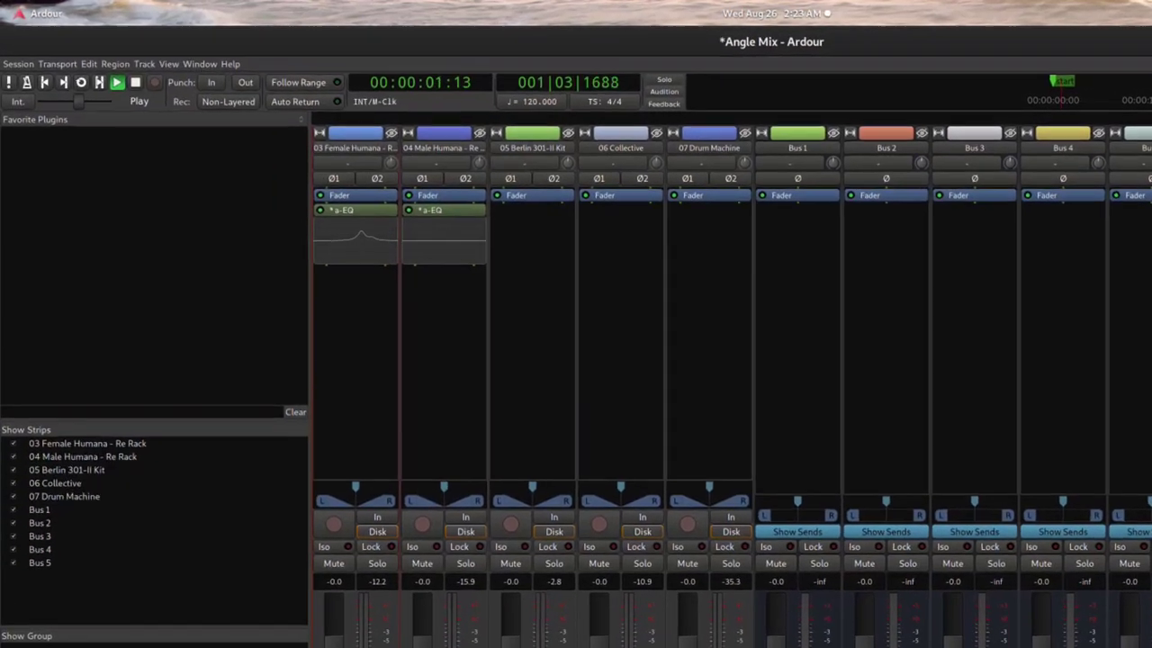
Step: Set the a-EQ's 300 Hz gain to 4.6 dB and band 2 bandwidth to 1.301, keeping 1000 Hz
double_click(430, 209)
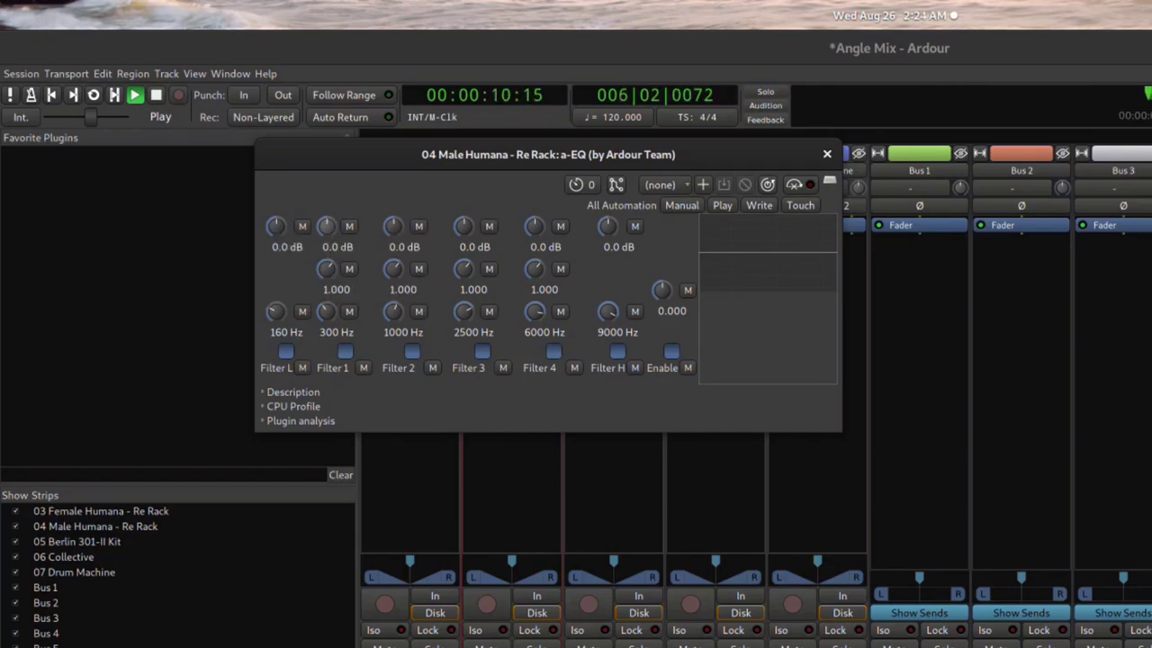
scroll(326, 225, "up", 3)
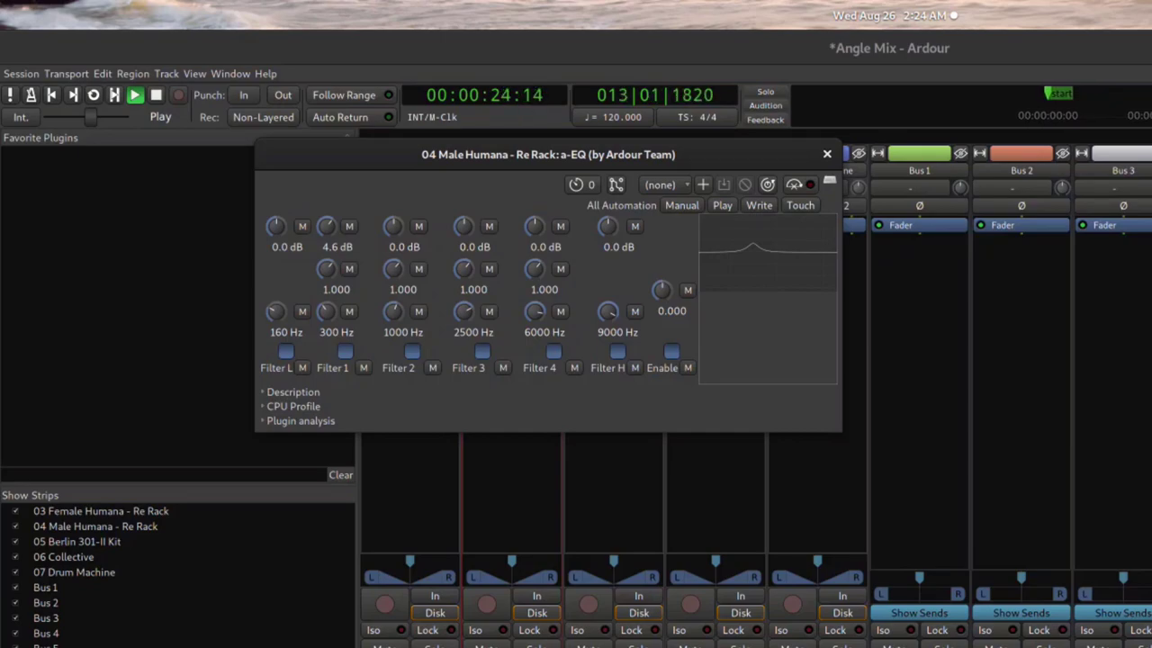
mouse_move(394, 268)
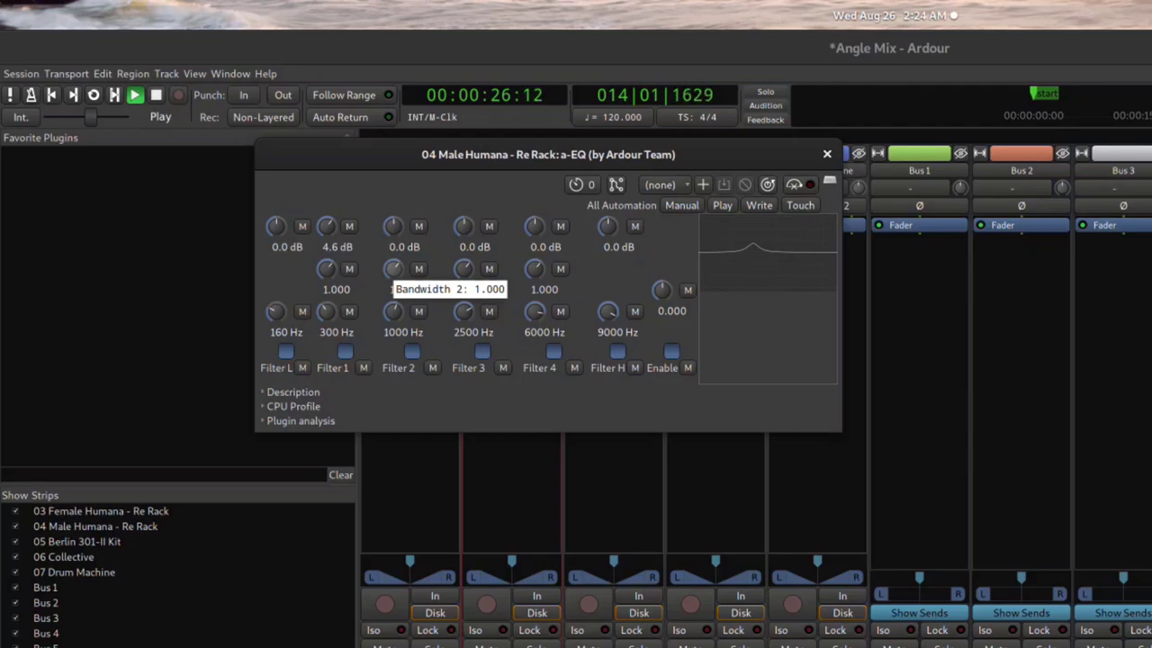
left_click_drag(394, 268, 393, 262)
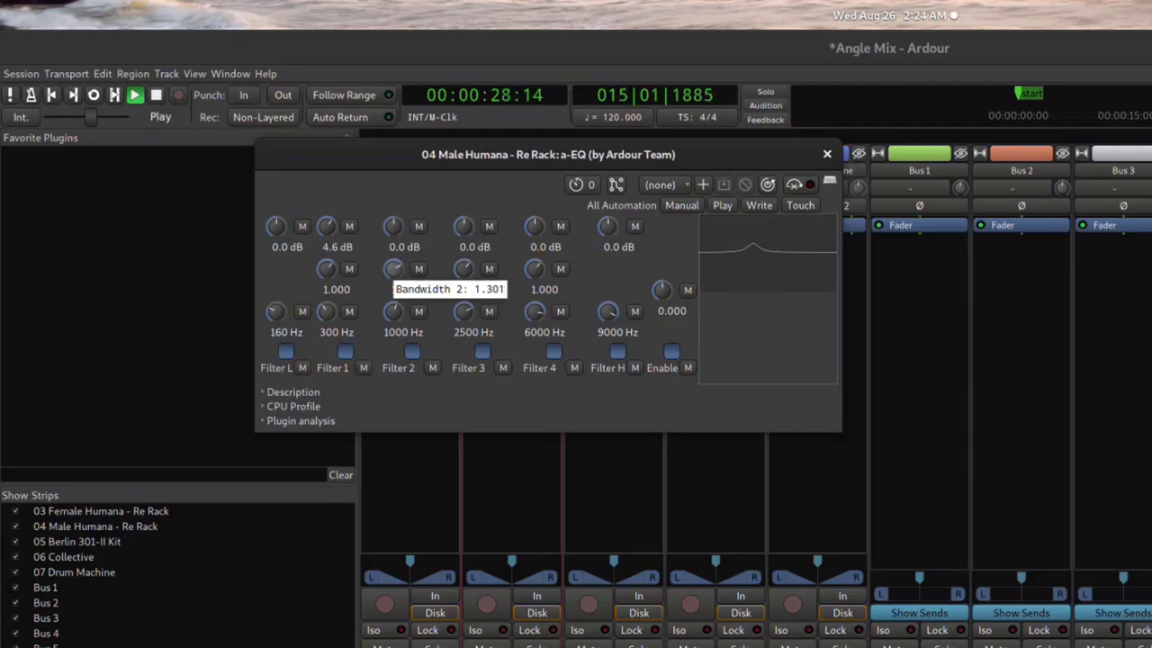
mouse_move(393, 310)
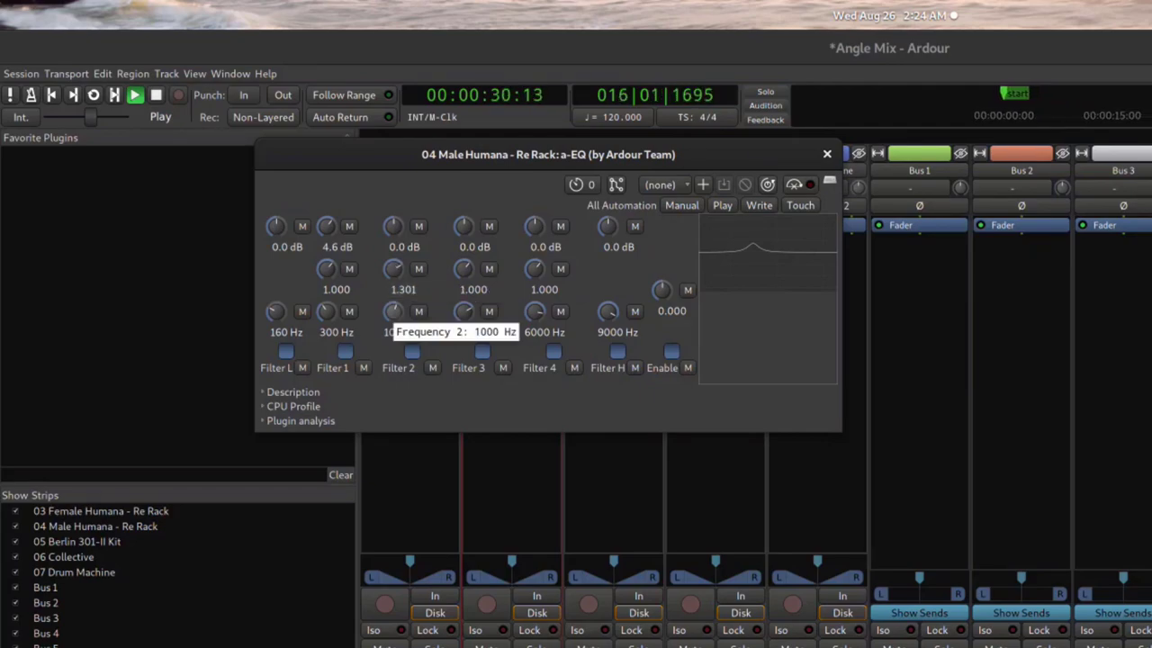
left_click_drag(394, 310, 393, 297)
left_click(393, 311, "shift")
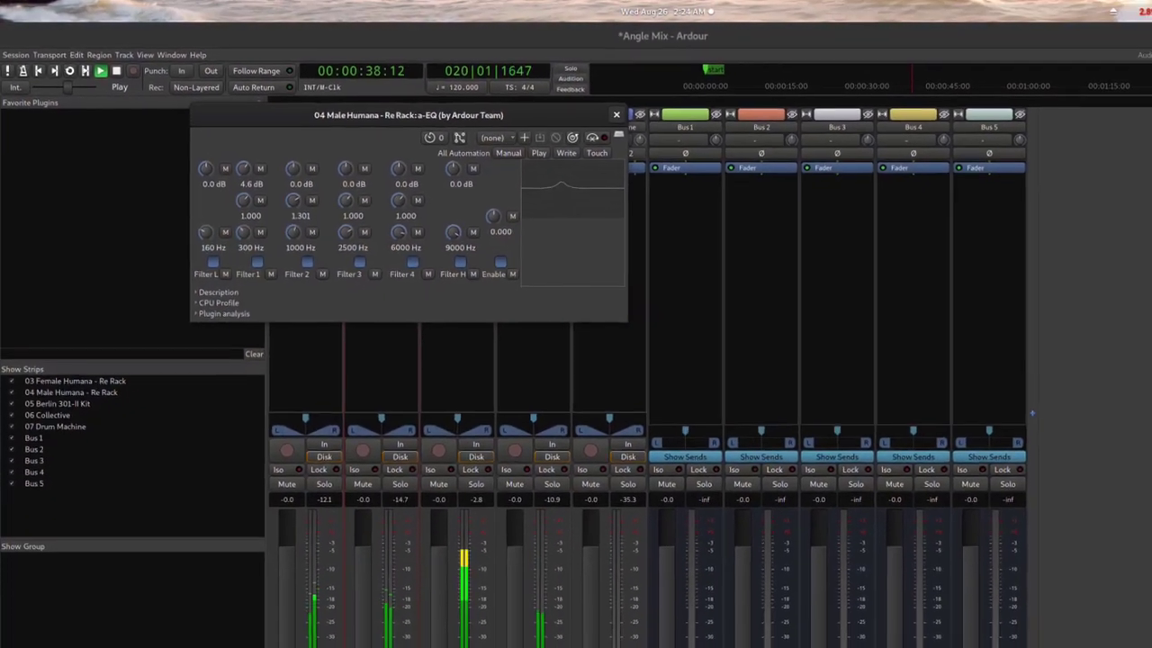
key("ctrl+w")
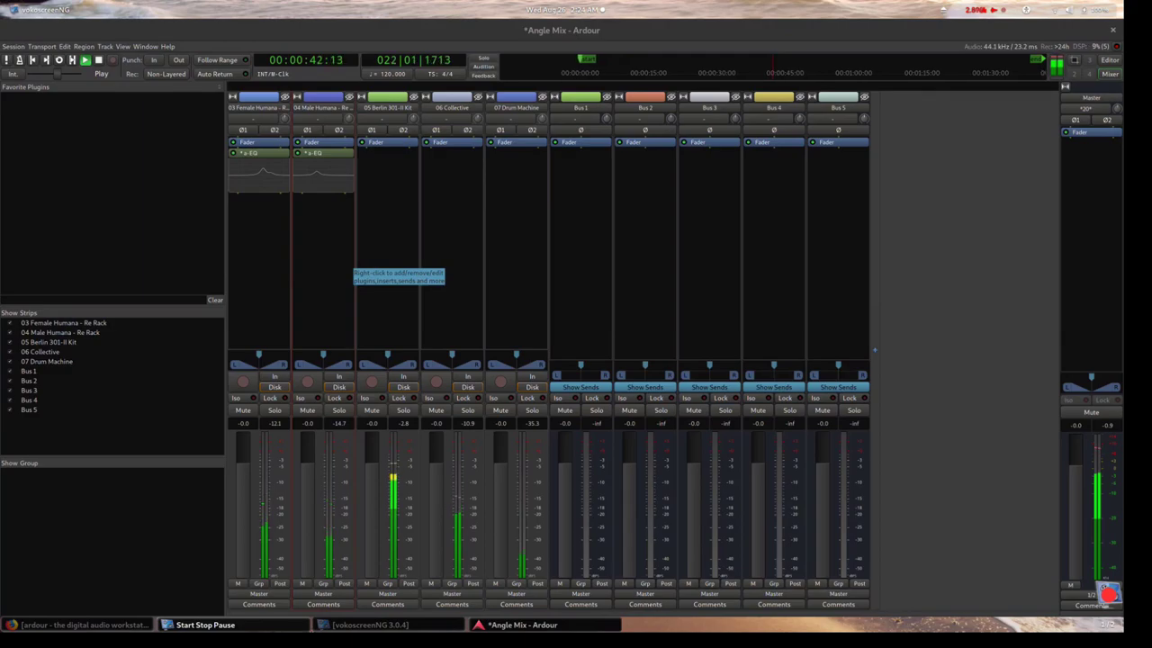
Step: Check the 03 Female Humana EQ, then add a-Compressor stereo (LV2) to 05 Berlin 301-II Kit
double_click(261, 153)
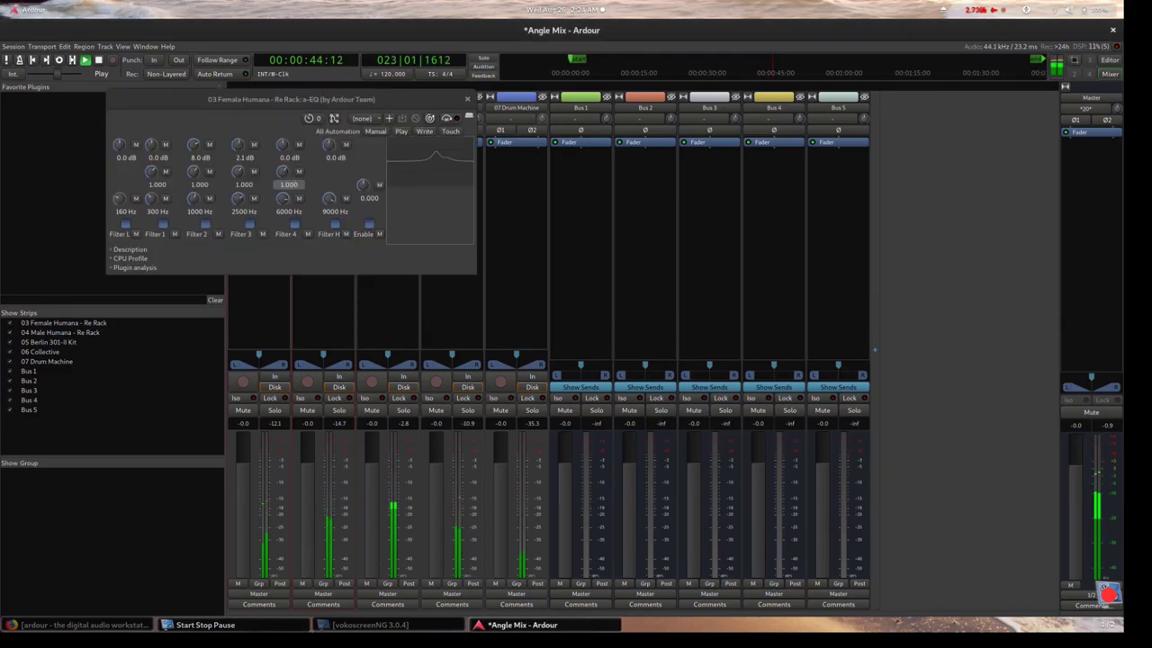
left_click(467, 97)
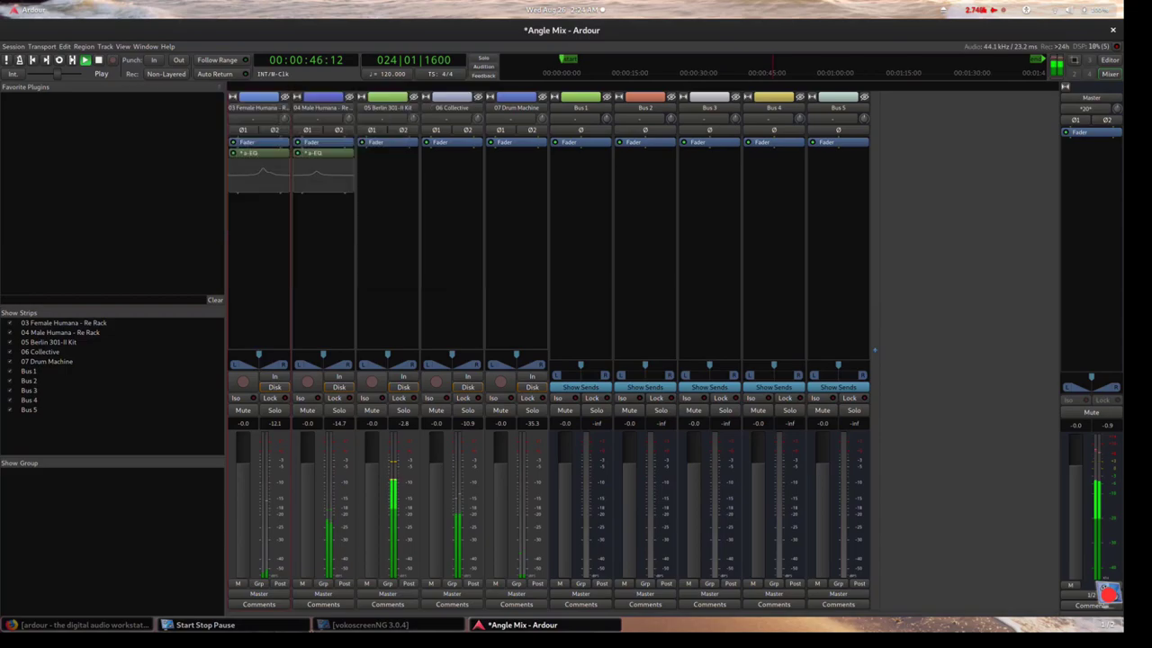
right_click(391, 196)
mouse_move(414, 197)
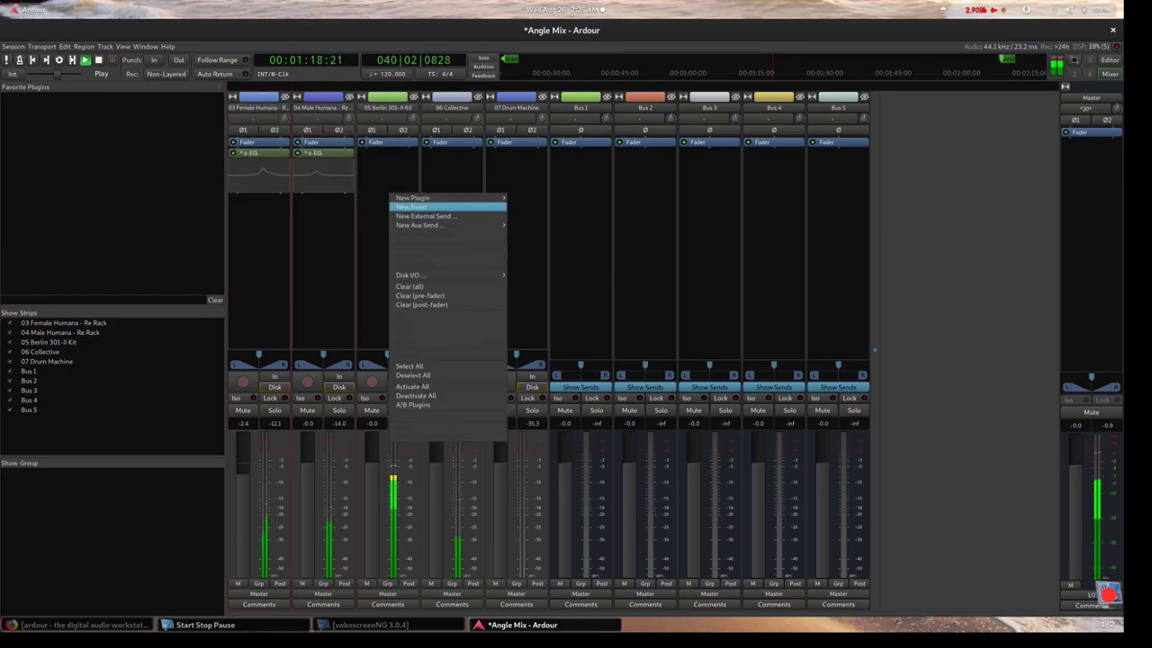
mouse_move(535, 227)
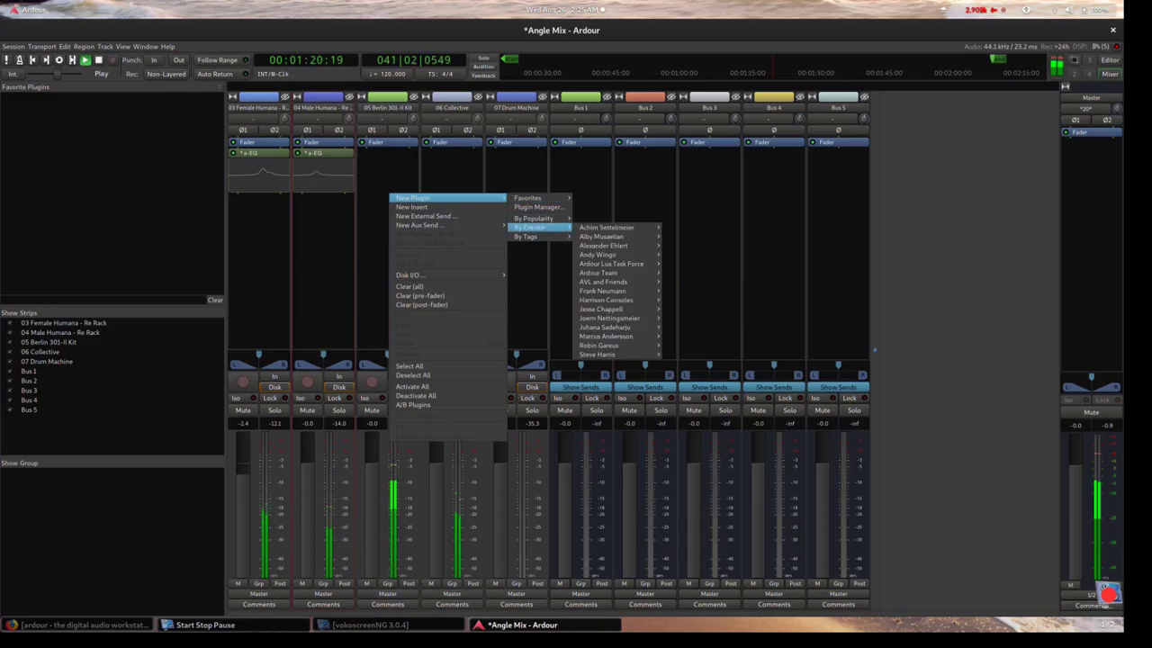
mouse_move(612, 271)
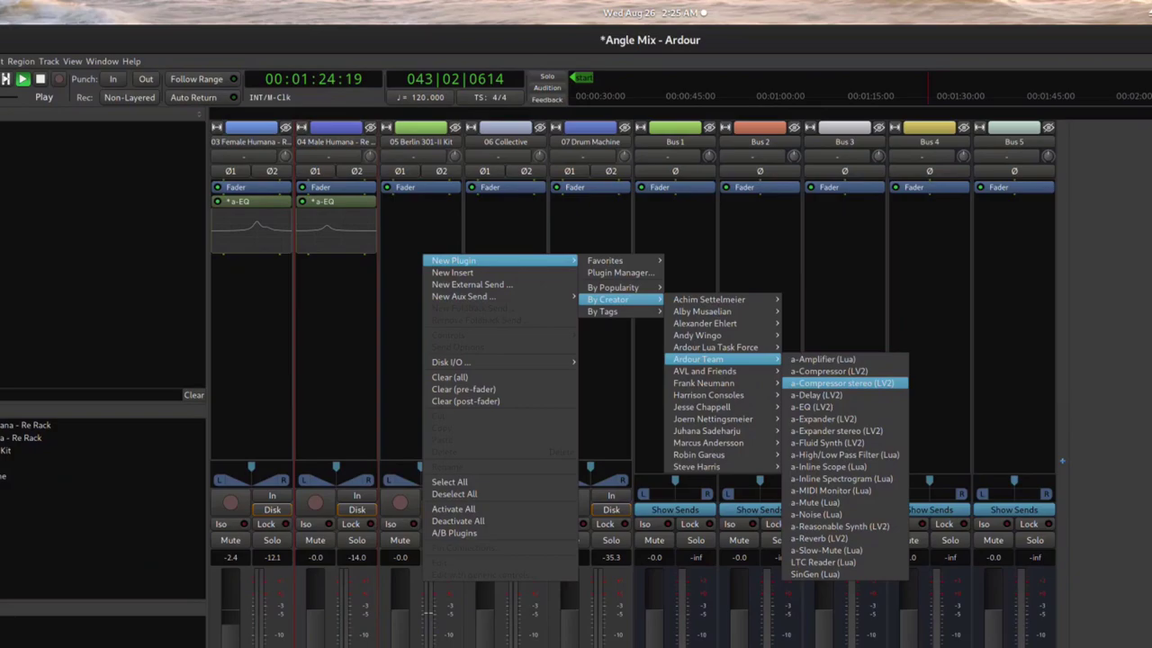
left_click(785, 346)
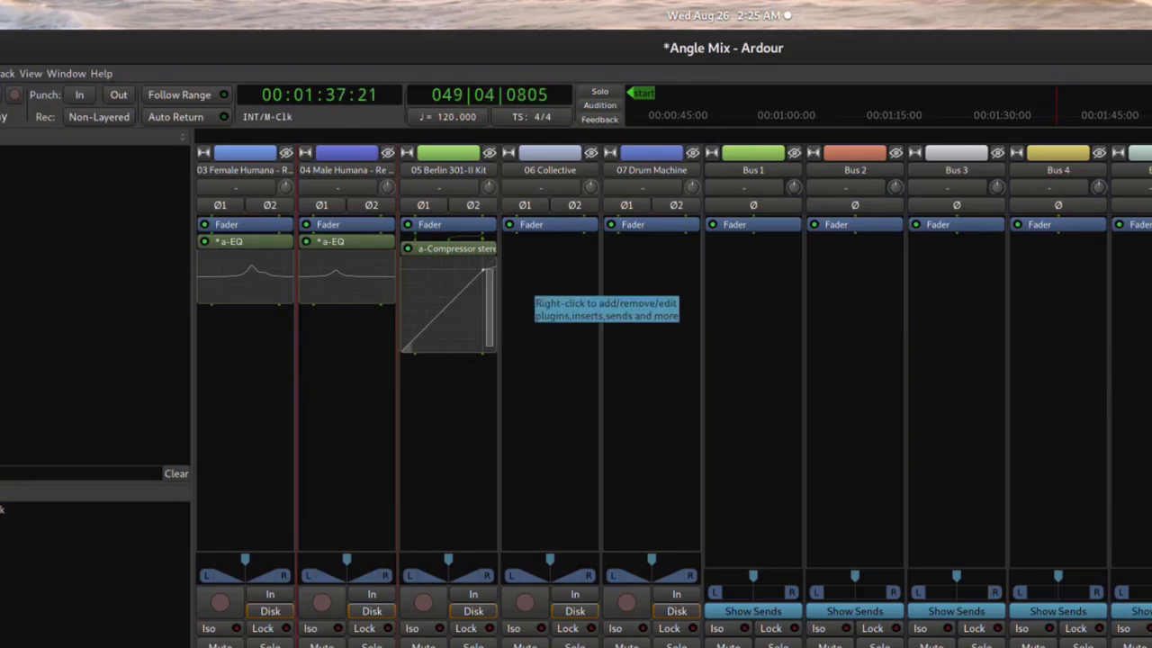
Step: Add an Ardour Team a-EQ to 06 Collective and set its 300 Hz gain to 5.1 dB
right_click(531, 294)
mouse_move(533, 298)
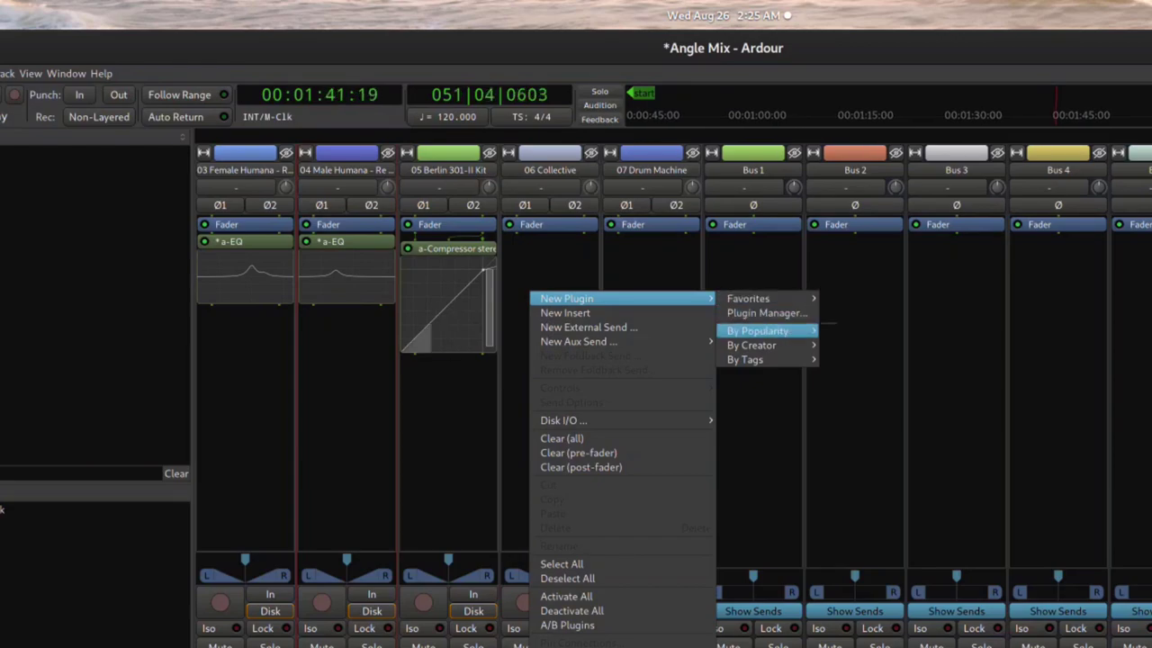
mouse_move(751, 344)
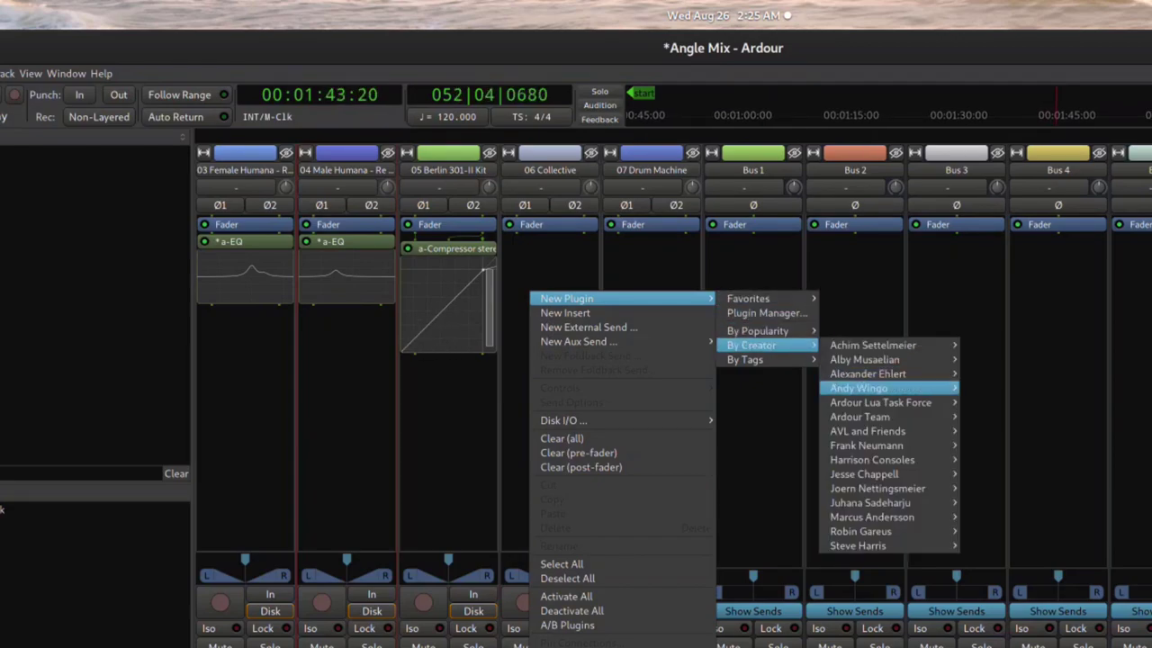
mouse_move(860, 417)
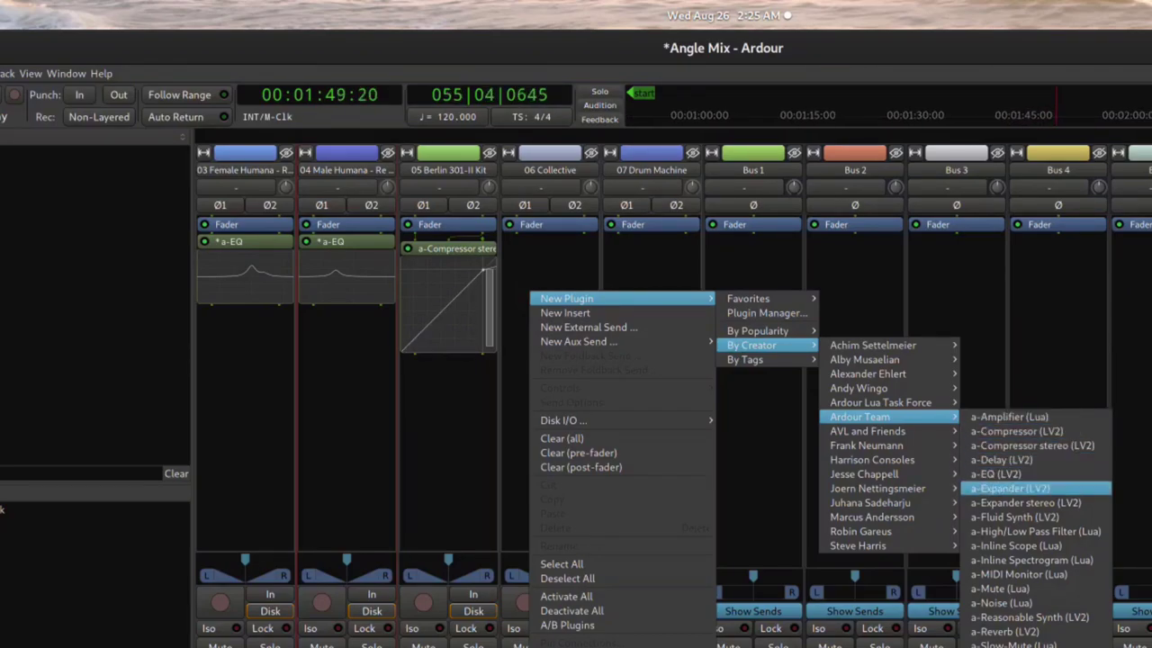
left_click(995, 473)
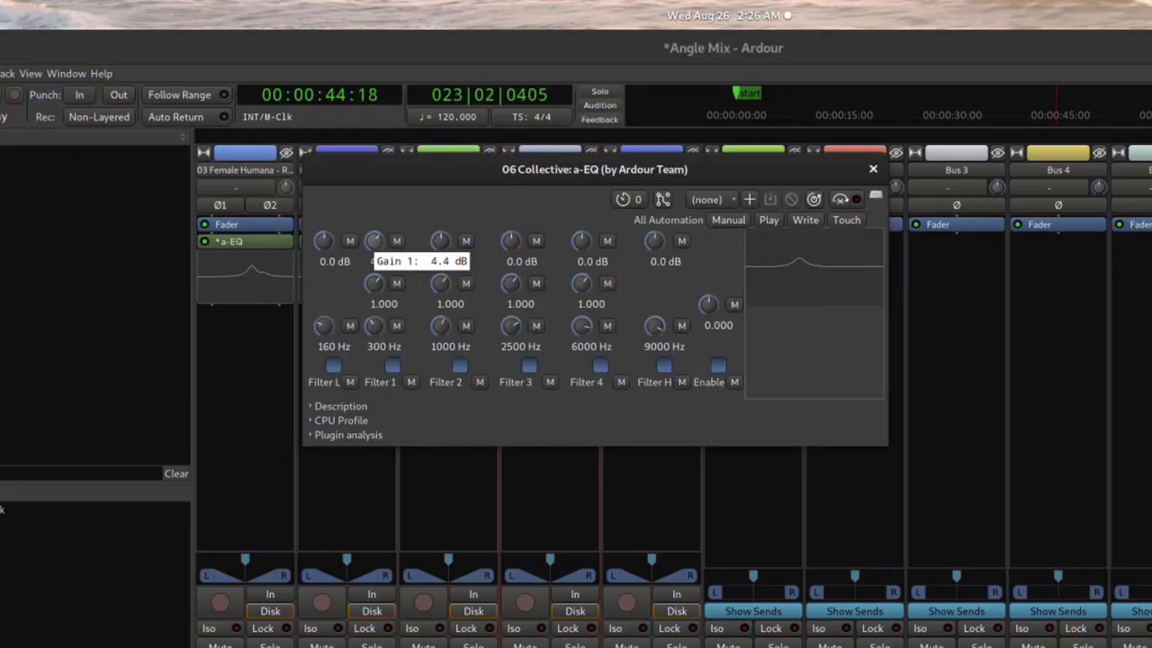
left_click_drag(373, 240, 374, 245)
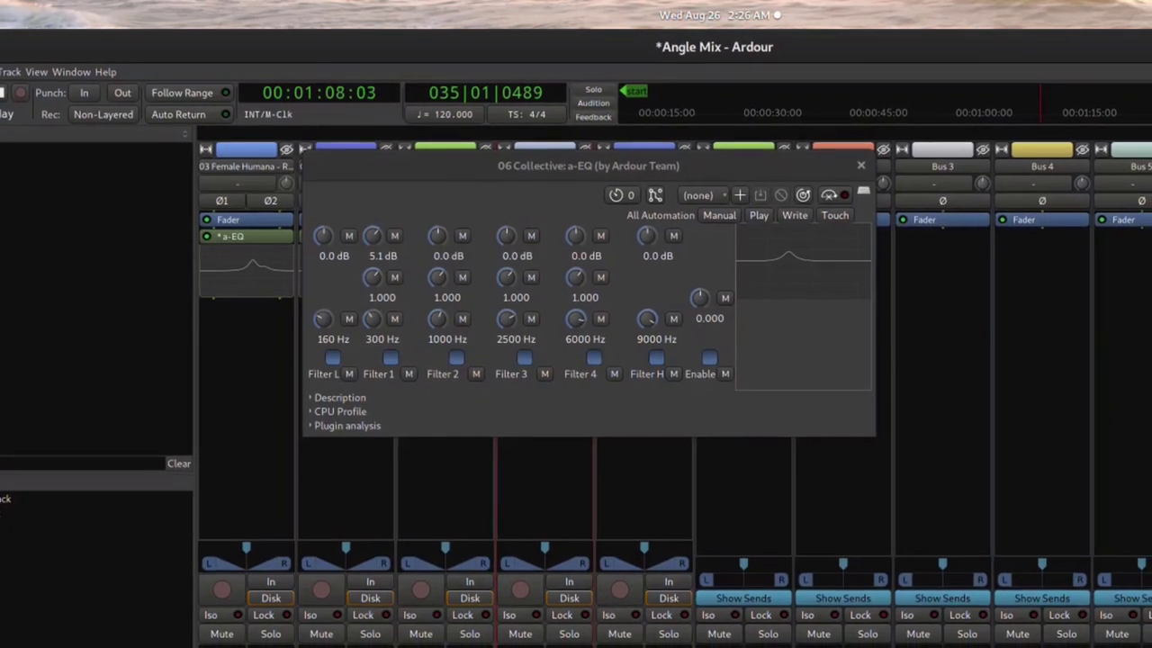
key("Escape")
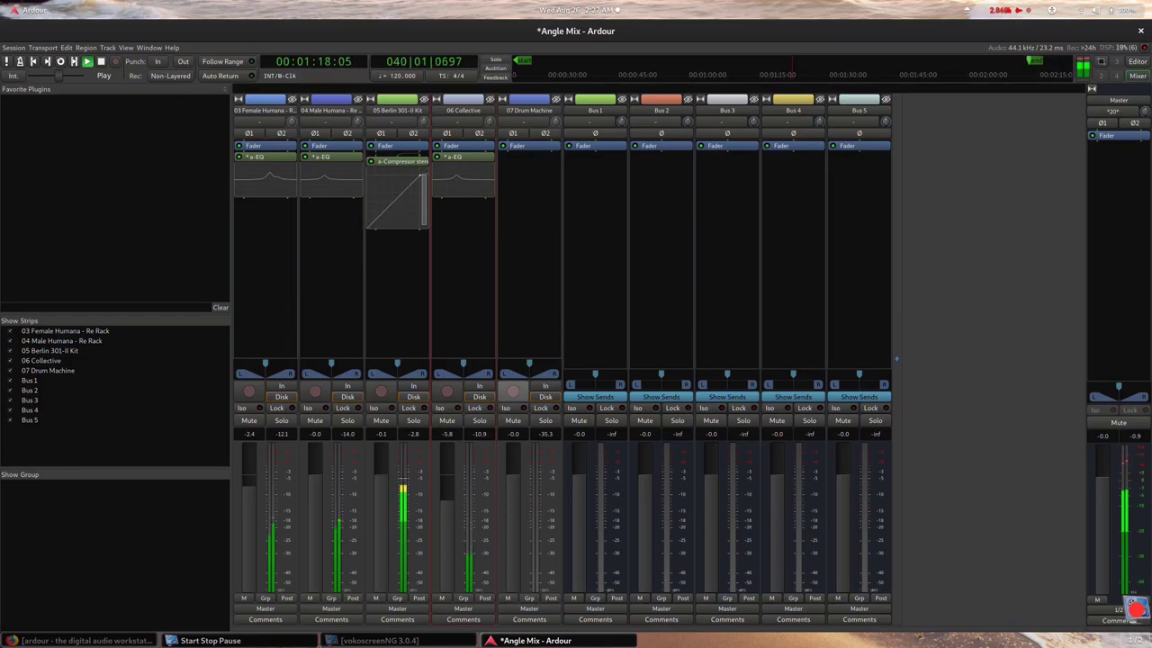
Step: Pull the 06 Collective fader down to about -6.9 dB and solo 07 Drum Machine
left_click(480, 421)
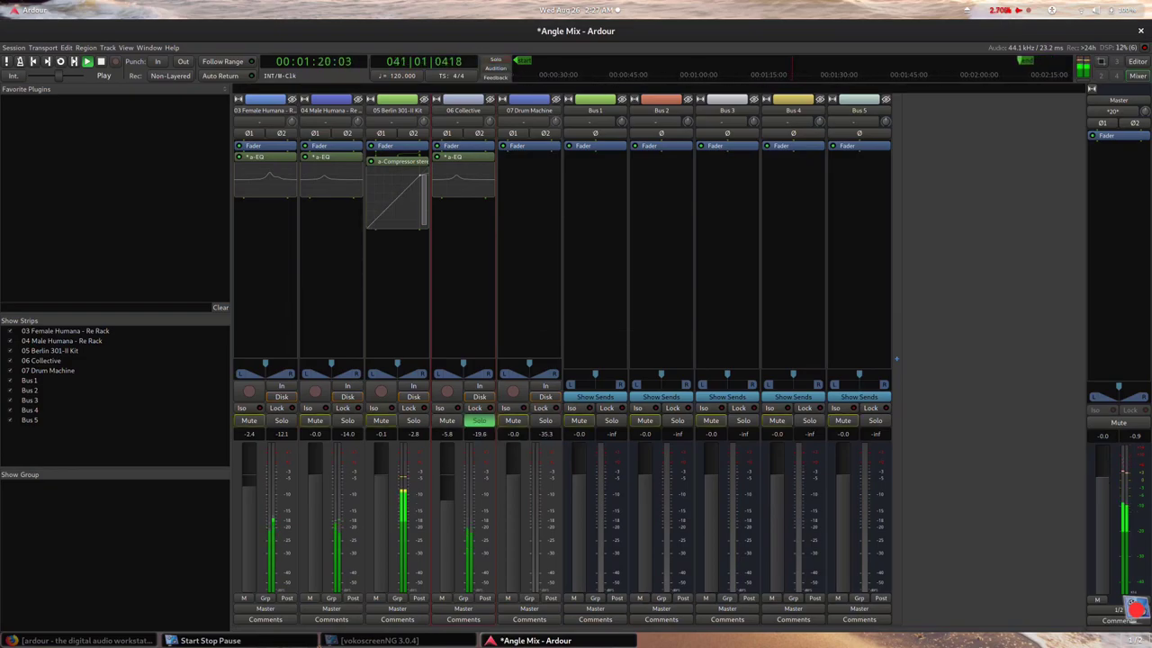
left_click(480, 420)
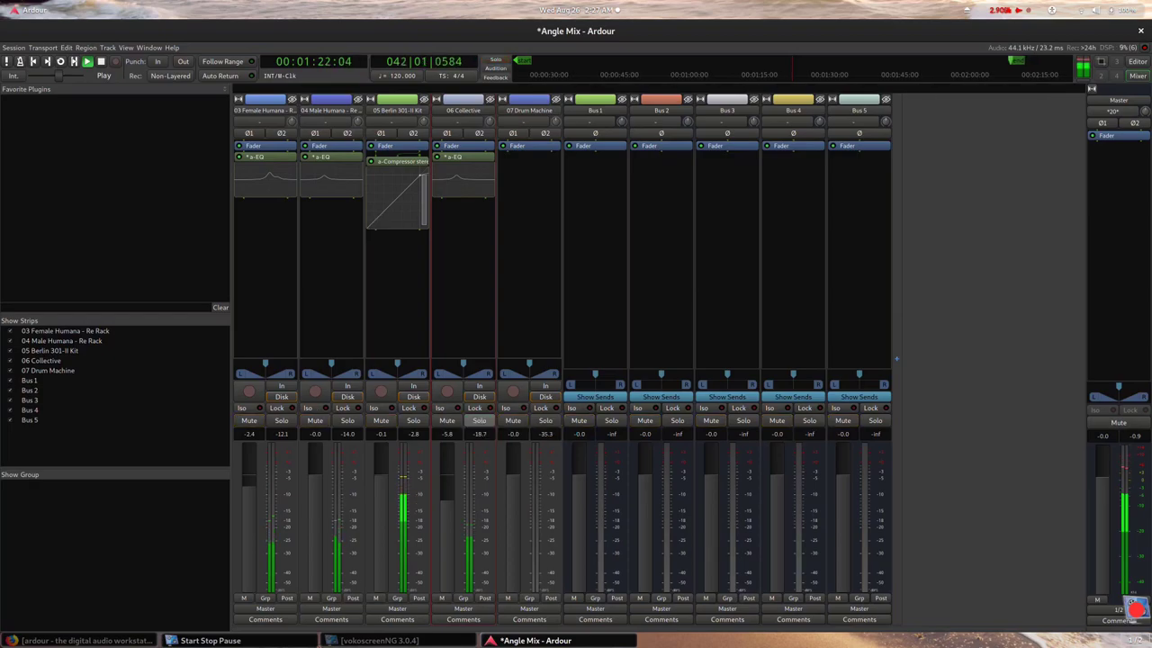
scroll(447, 517, "down", 1)
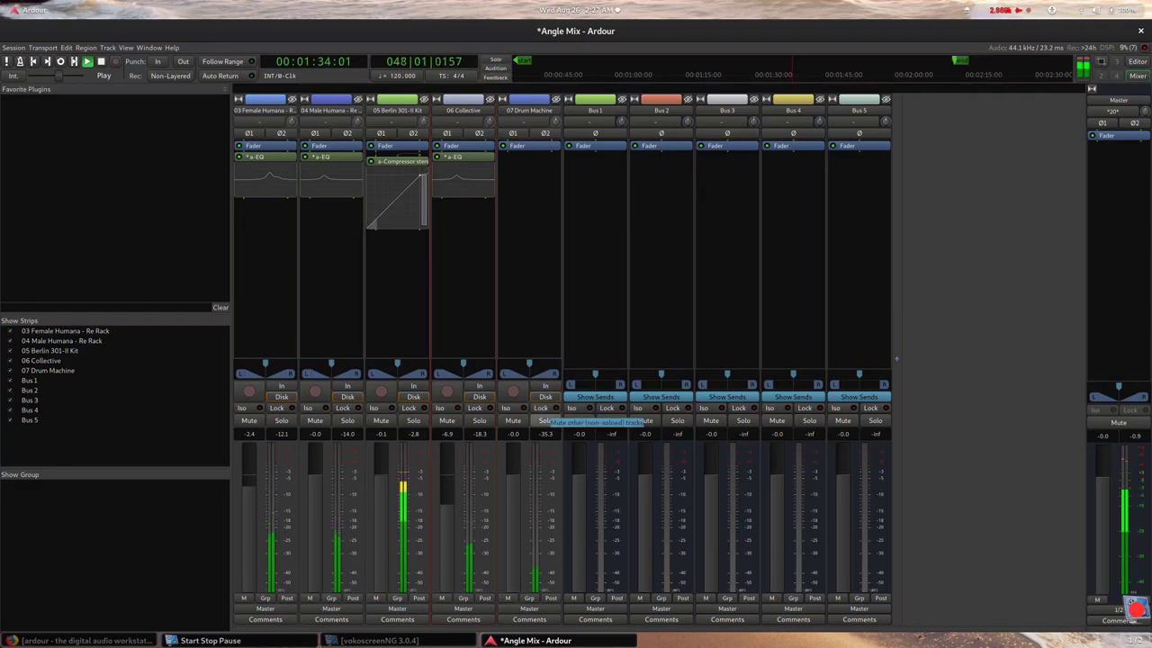
left_click(545, 420)
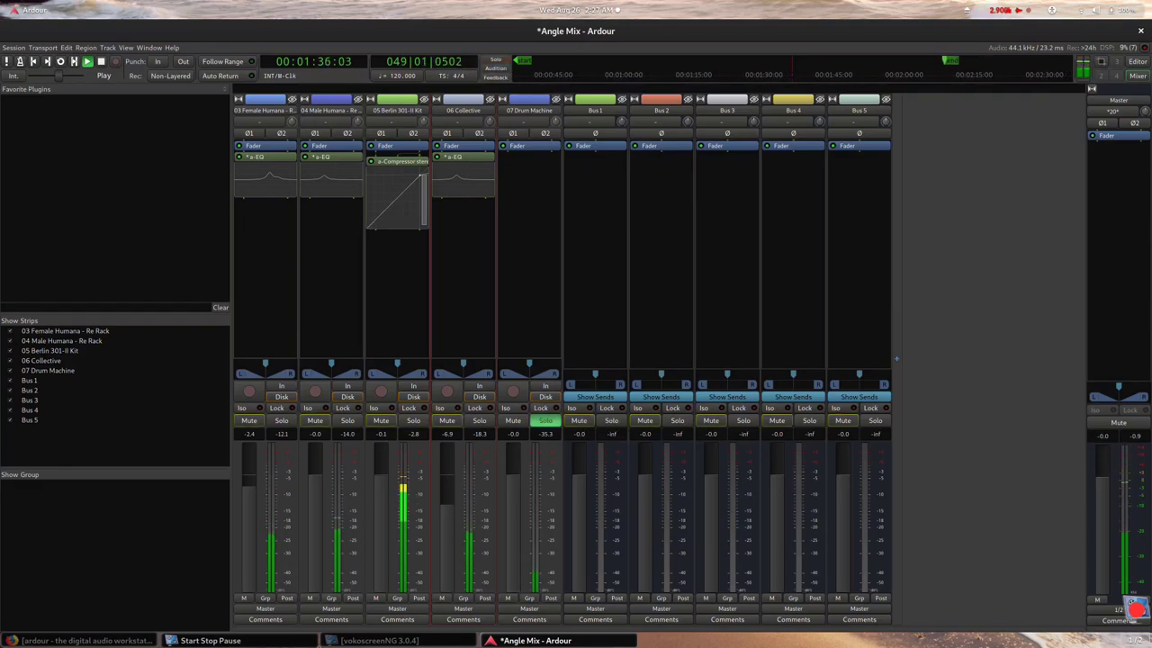
Step: Insert Ardour Team's a-Delay on 07 Drum Machine, enable Sync BPM, keep its automation on Manual
right_click(521, 268)
mouse_move(567, 273)
mouse_move(668, 304)
mouse_move(737, 345)
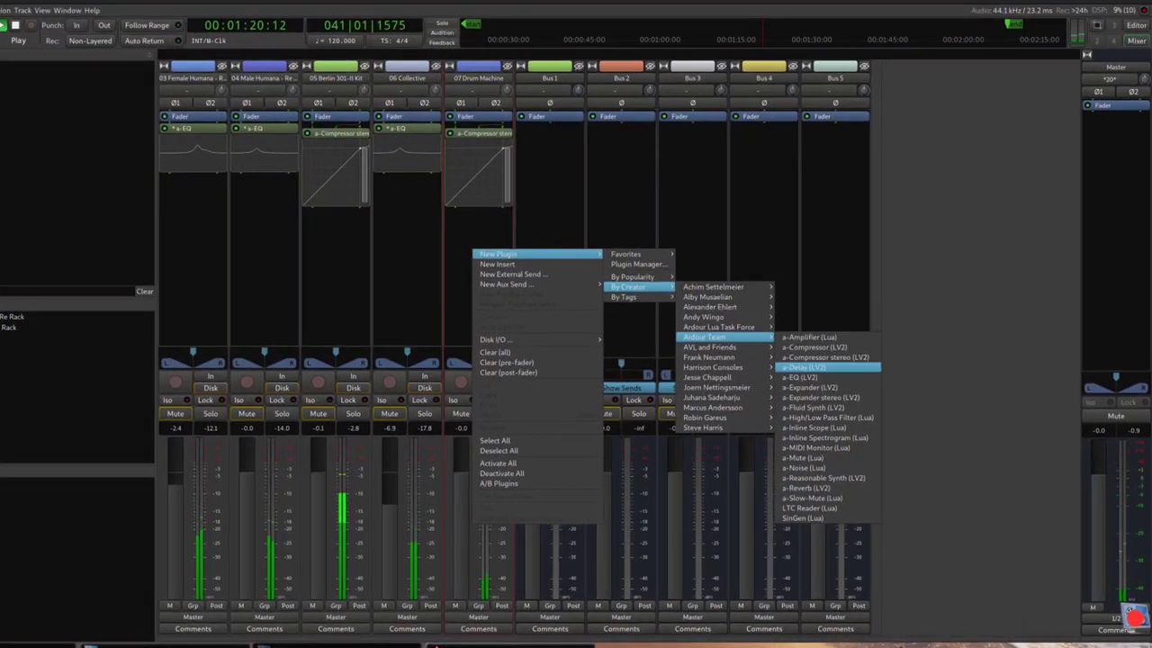
left_click(819, 374)
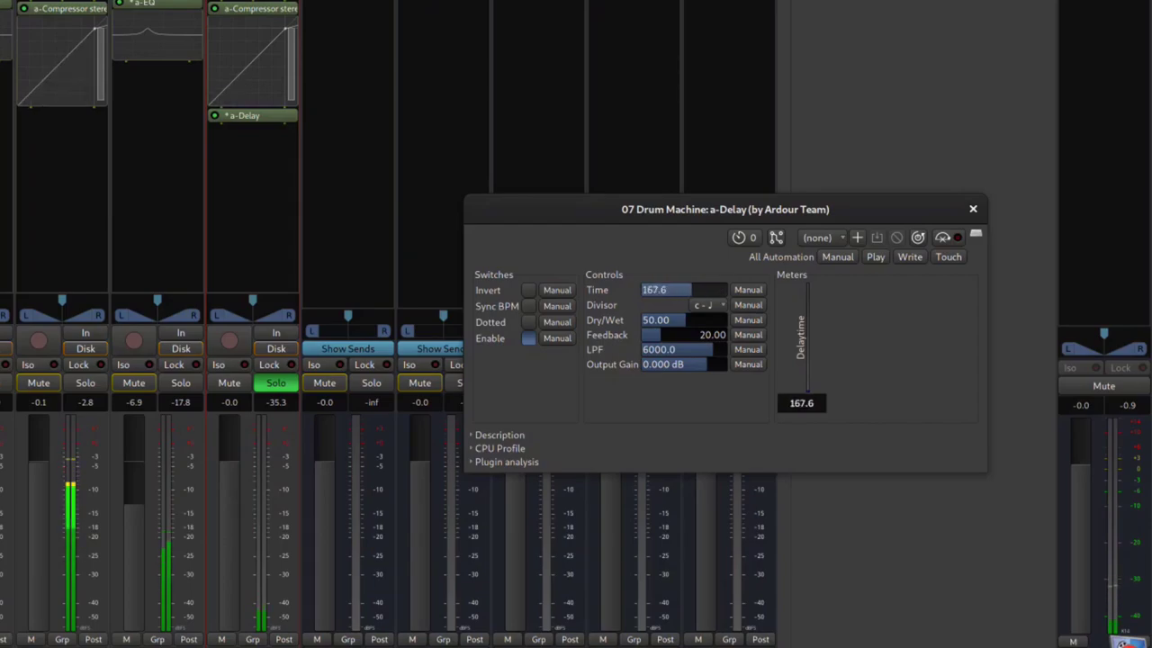
left_click(528, 306)
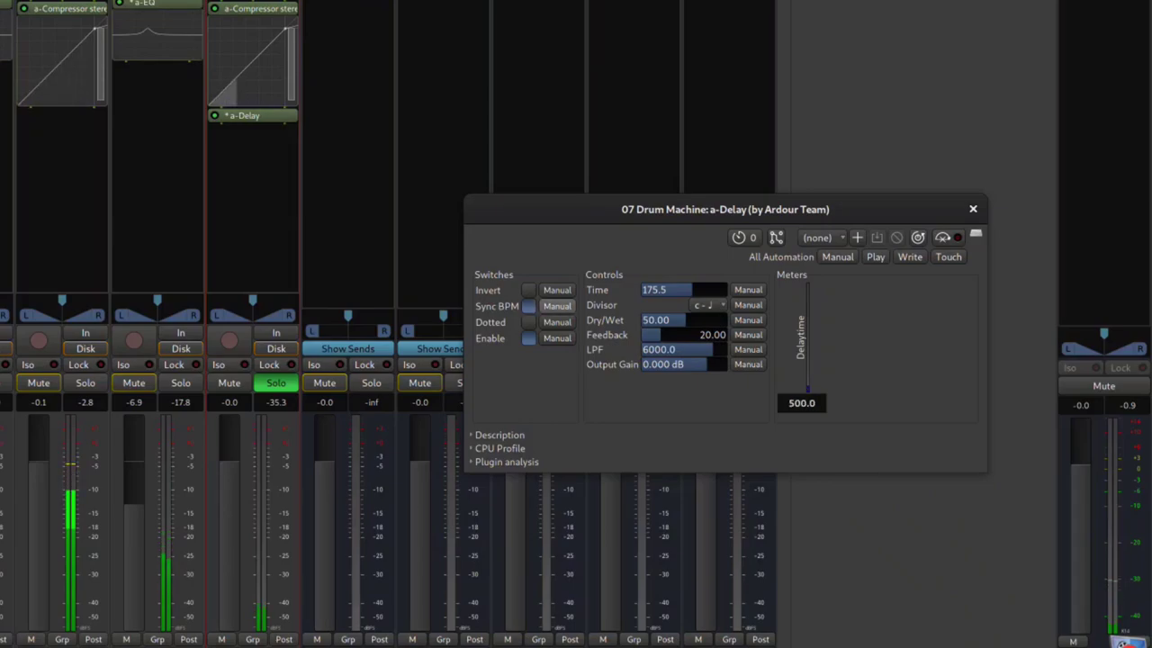
left_click(557, 306)
left_click(557, 307)
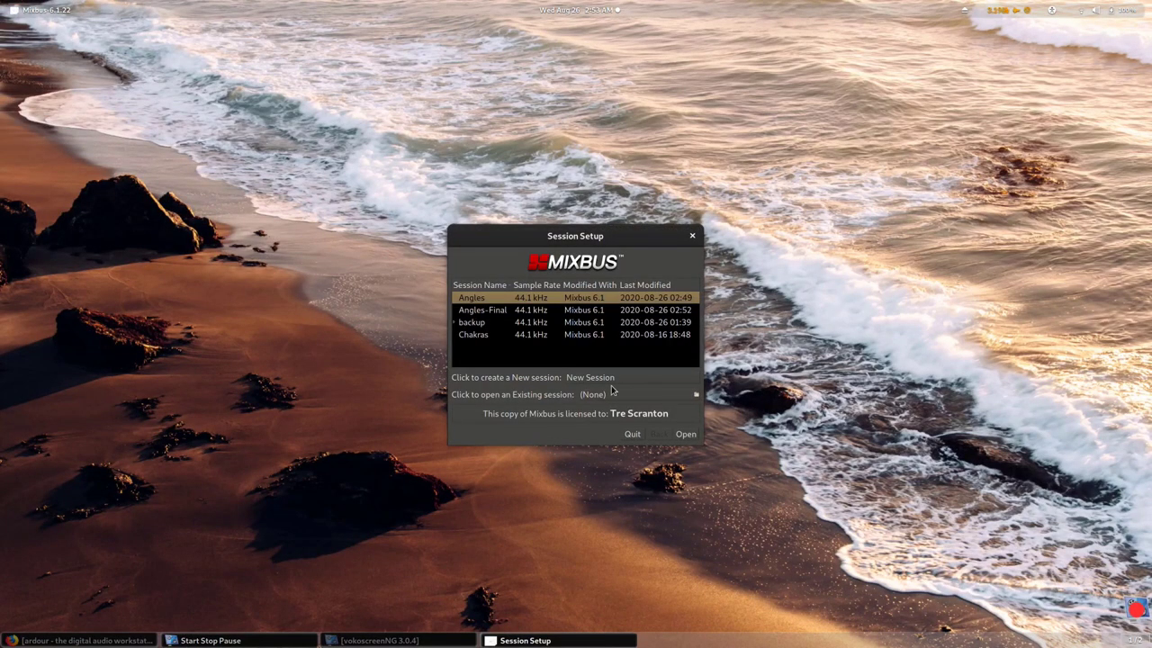
Step: Select Angles-Final in Session Setup and open it
left_click(546, 314)
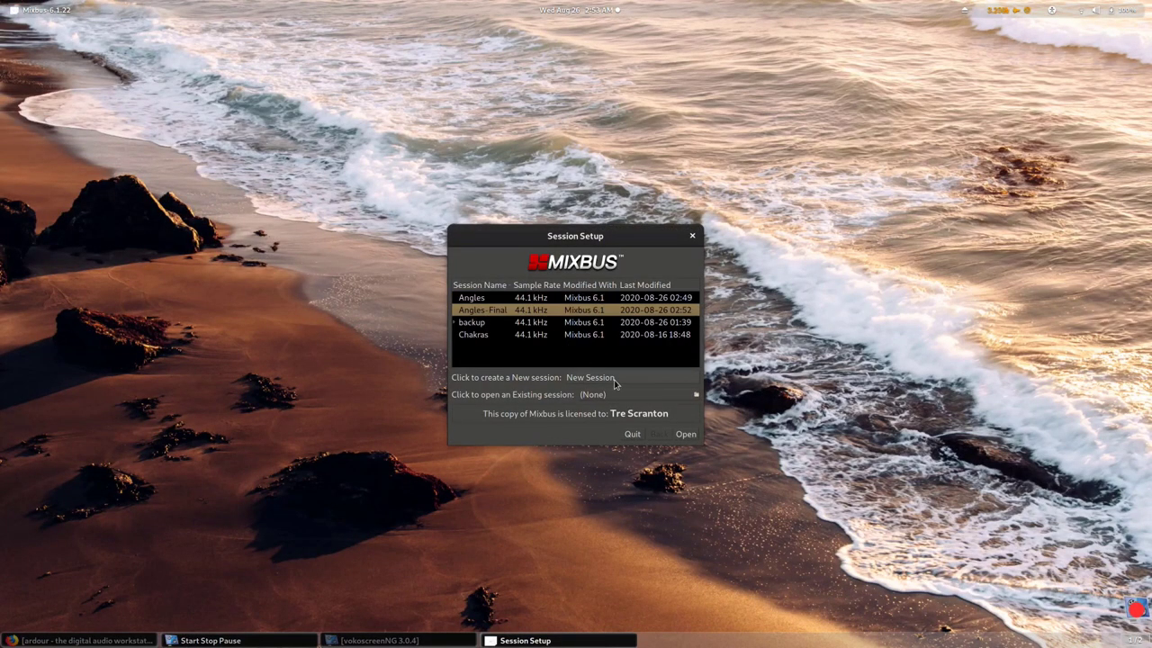
left_click(682, 436)
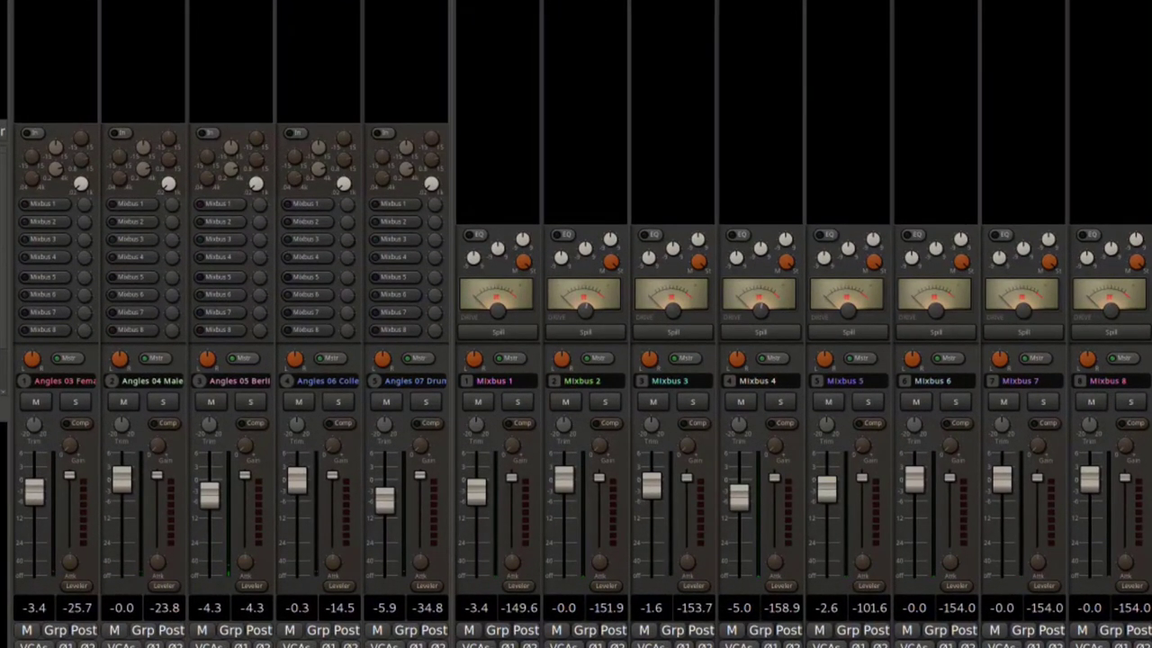
Step: Send tracks 1–5 to Mixbus 1–5 respectively, then switch to the Mixer window
left_click(41, 205)
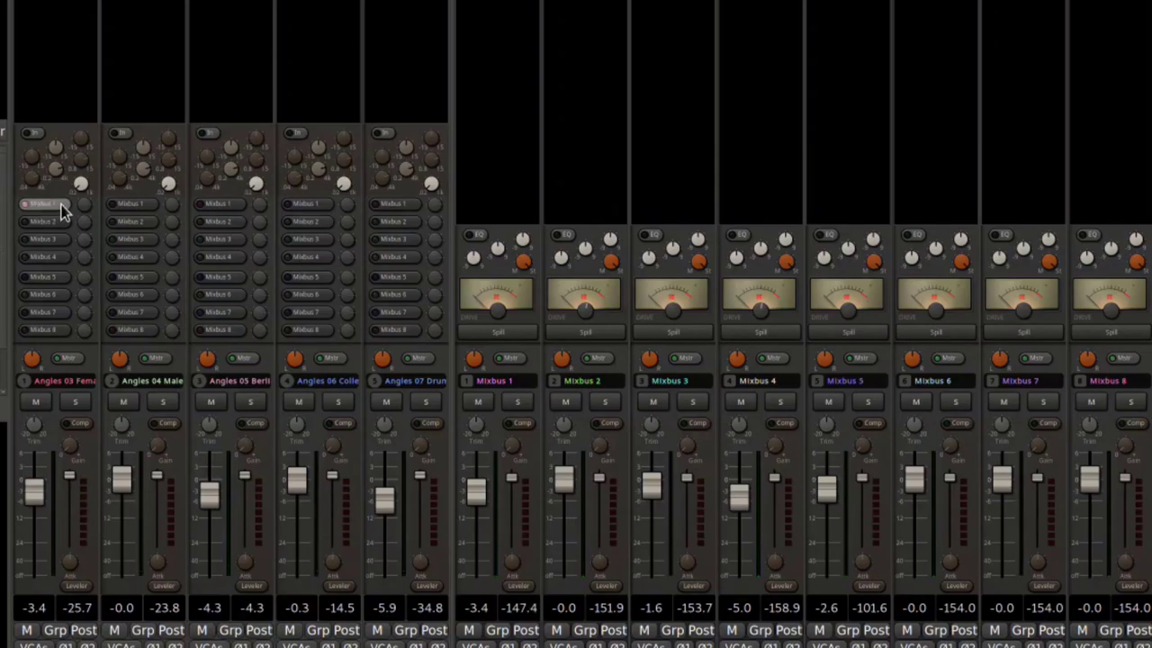
left_click(123, 222)
left_click(202, 238)
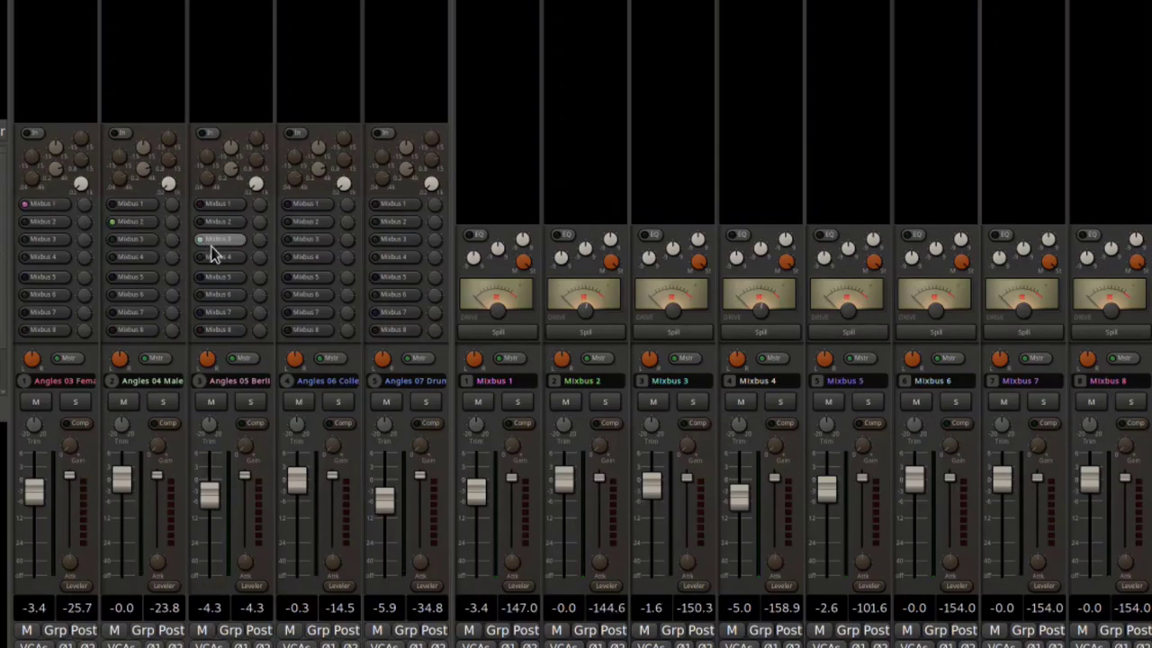
left_click(297, 258)
left_click(390, 280)
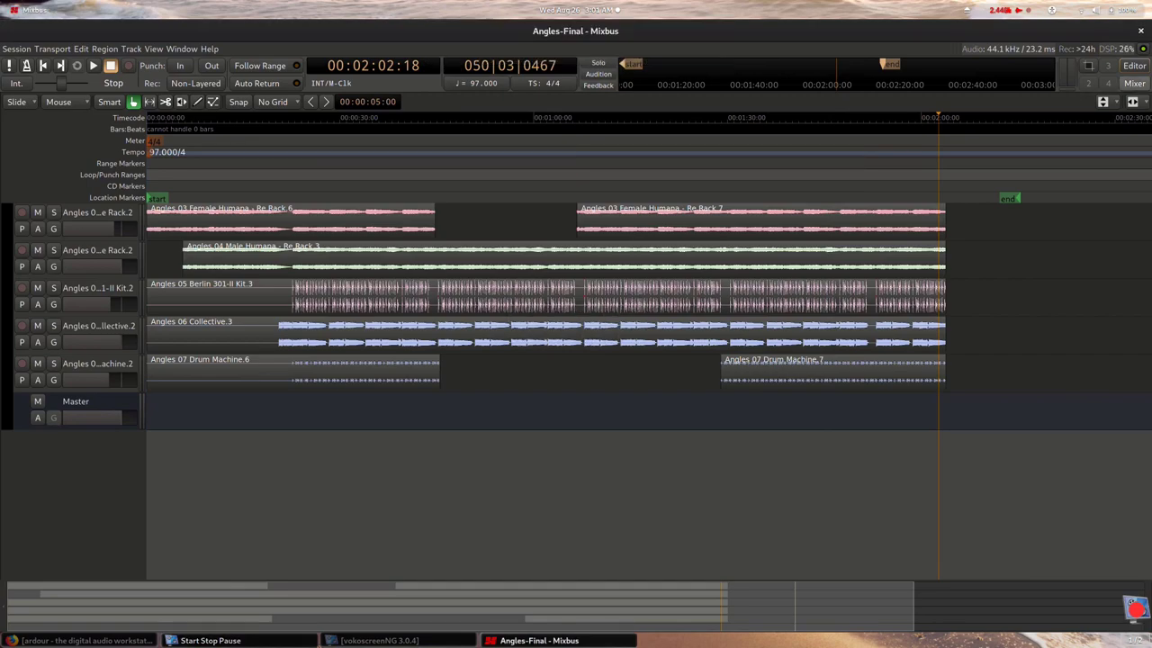
key("alt+m")
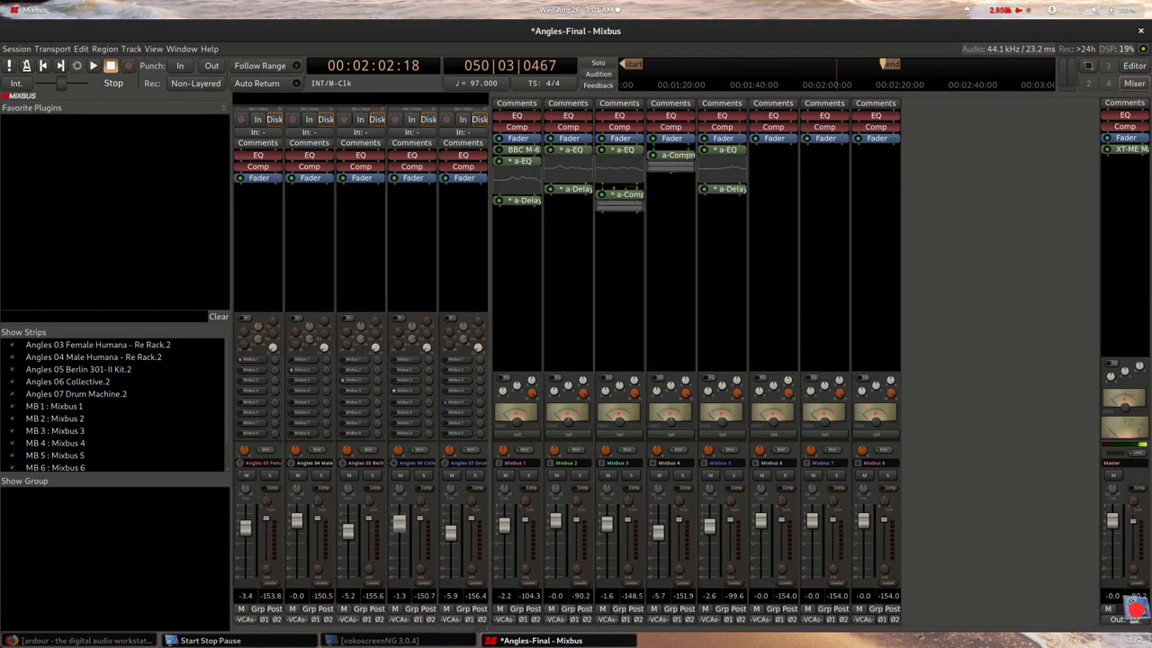
Step: Play the mix from the session start and save the session
key("Home")
key("space")
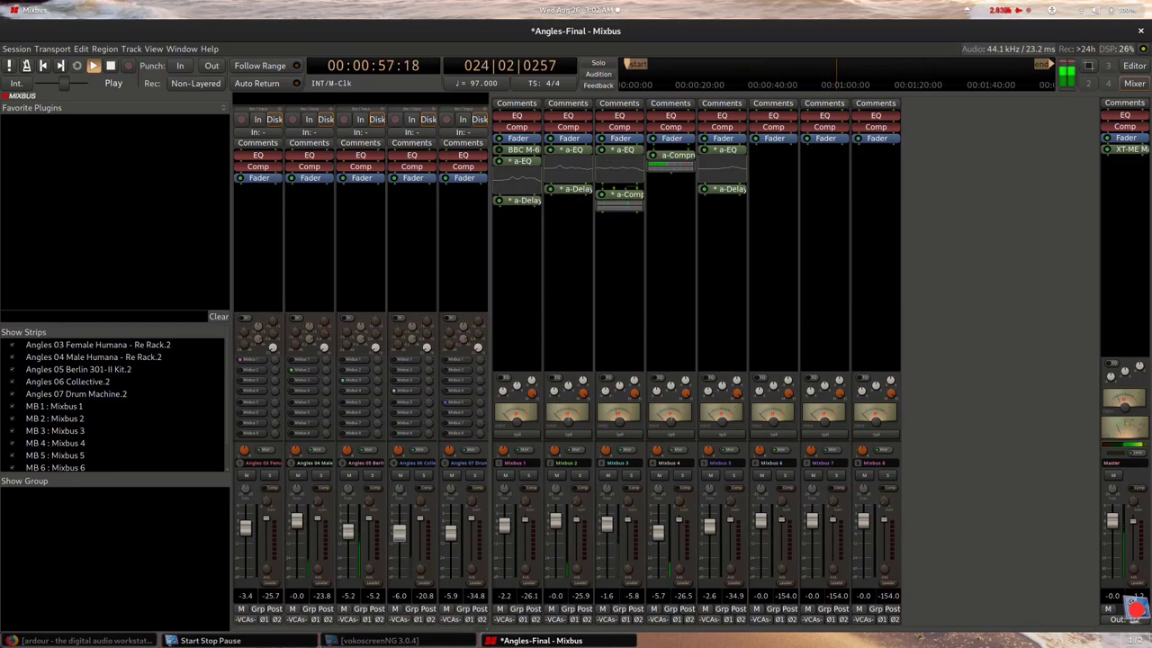
key("ctrl+s")
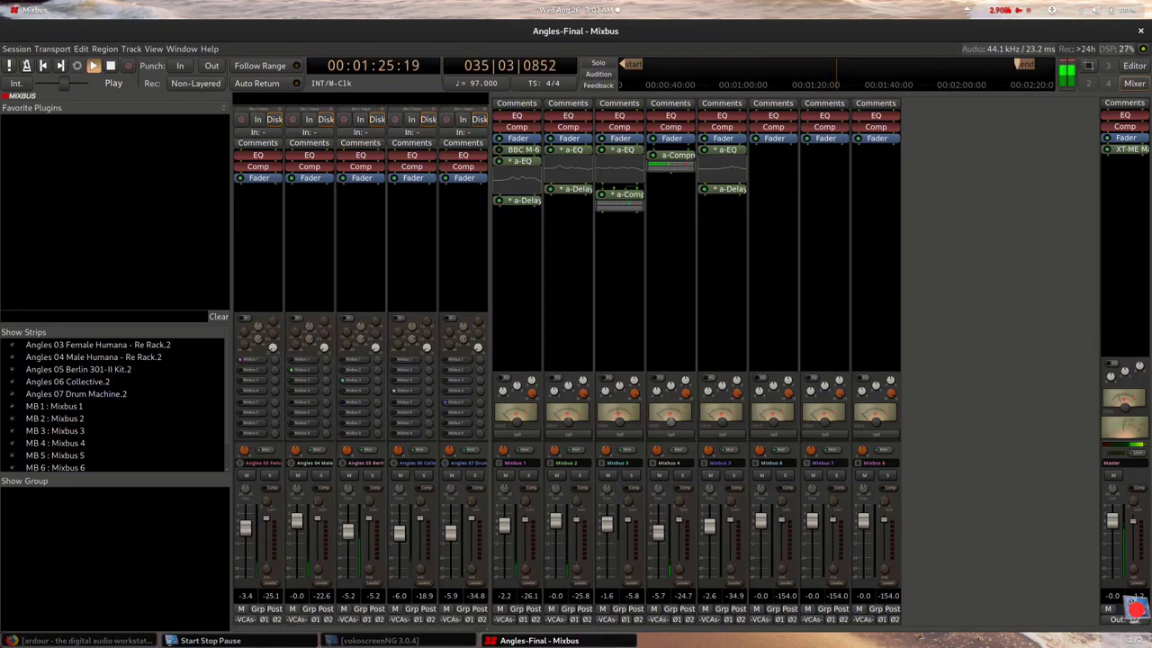
Step: Adjust the Drive knobs on Mixbus 3 and 4, save again, and stop playback
scroll(670, 413, "down", 2)
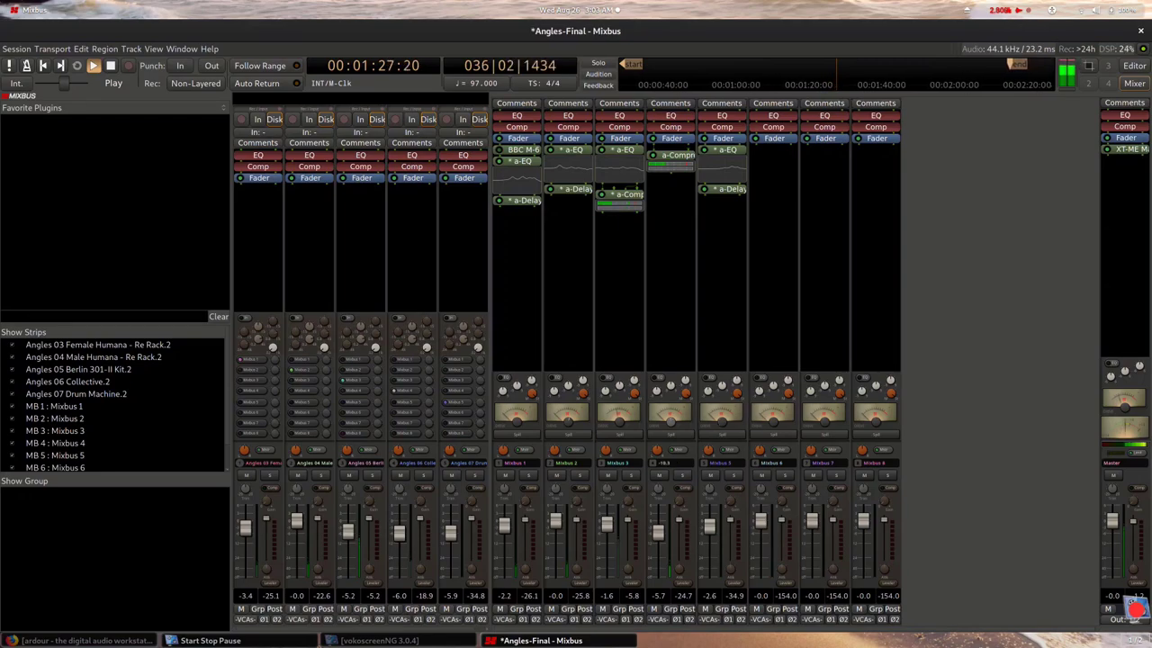
scroll(670, 413, "up", 3)
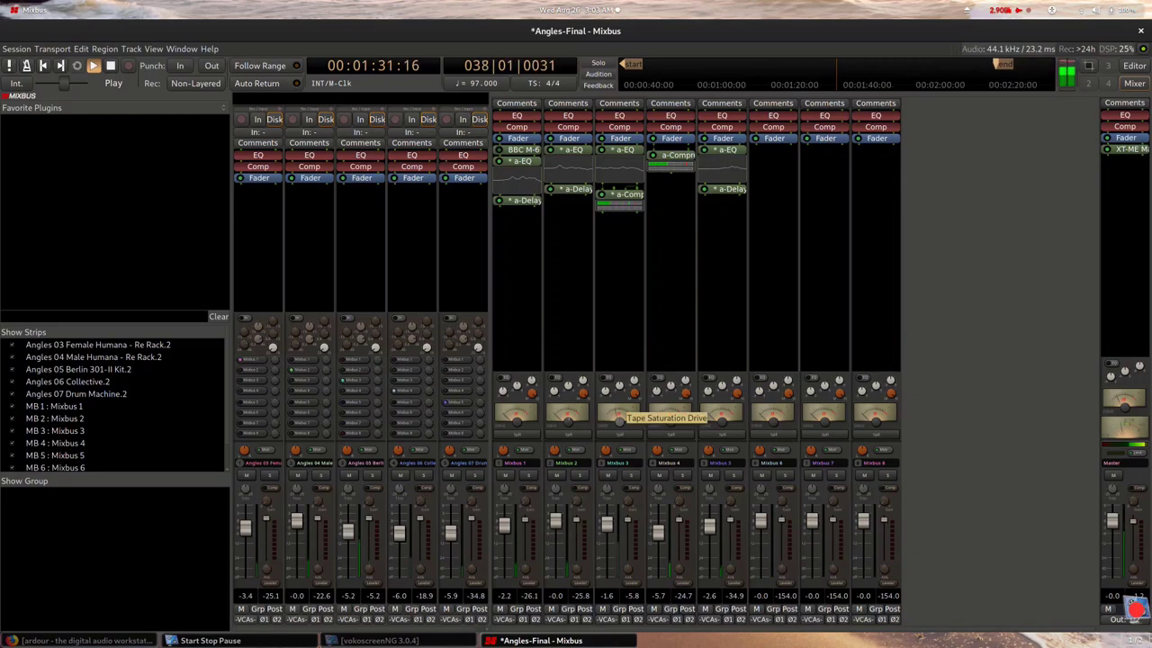
scroll(619, 416, "down", 1)
scroll(619, 416, "up", 2)
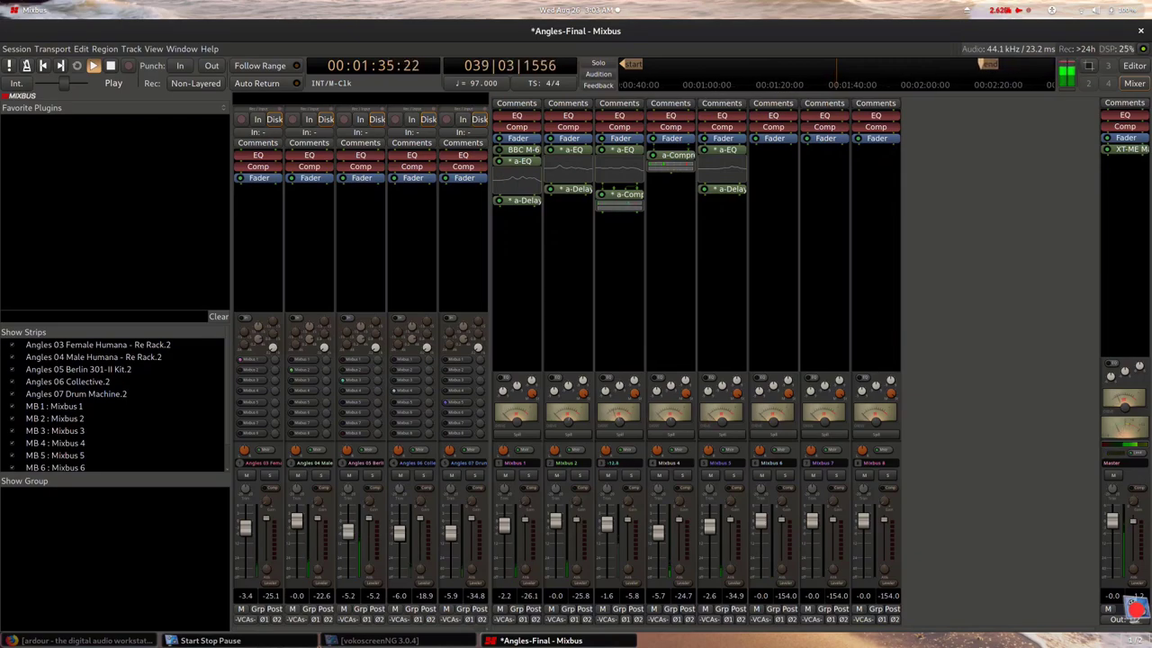
scroll(619, 416, "down", 1)
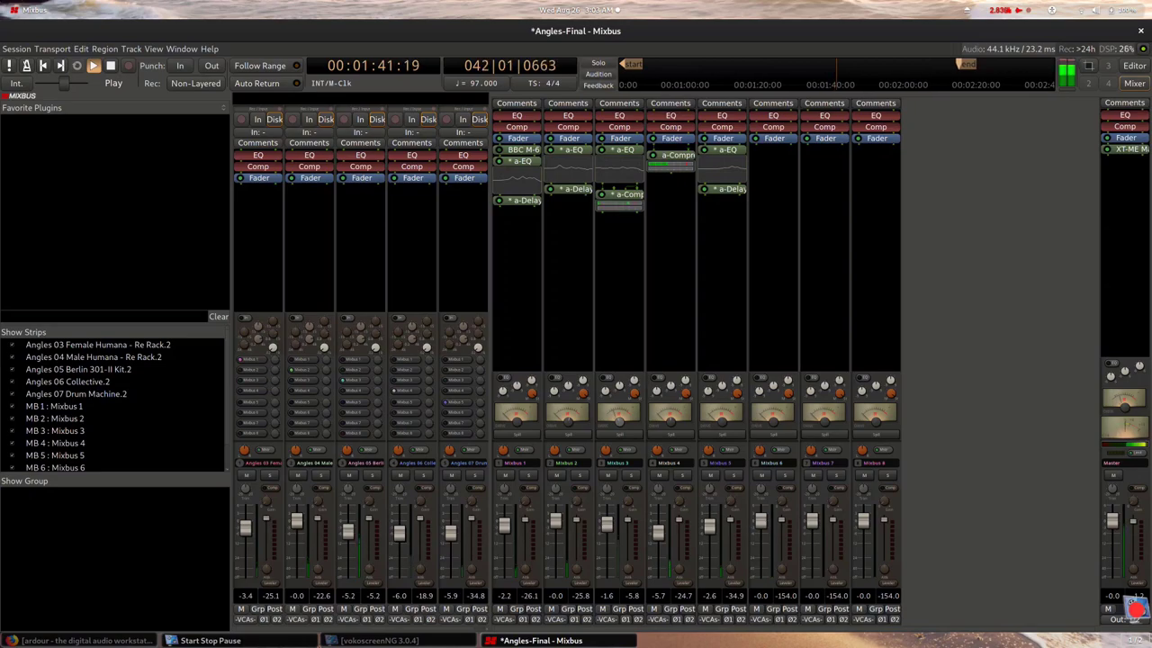
key("ctrl+s")
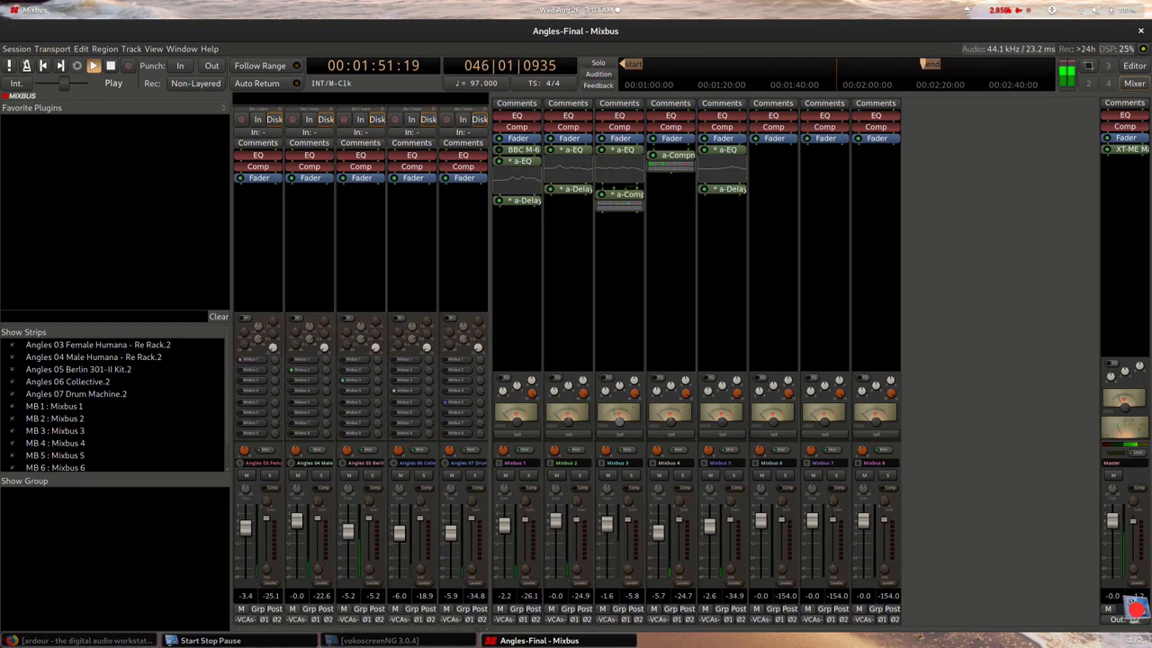
key("space")
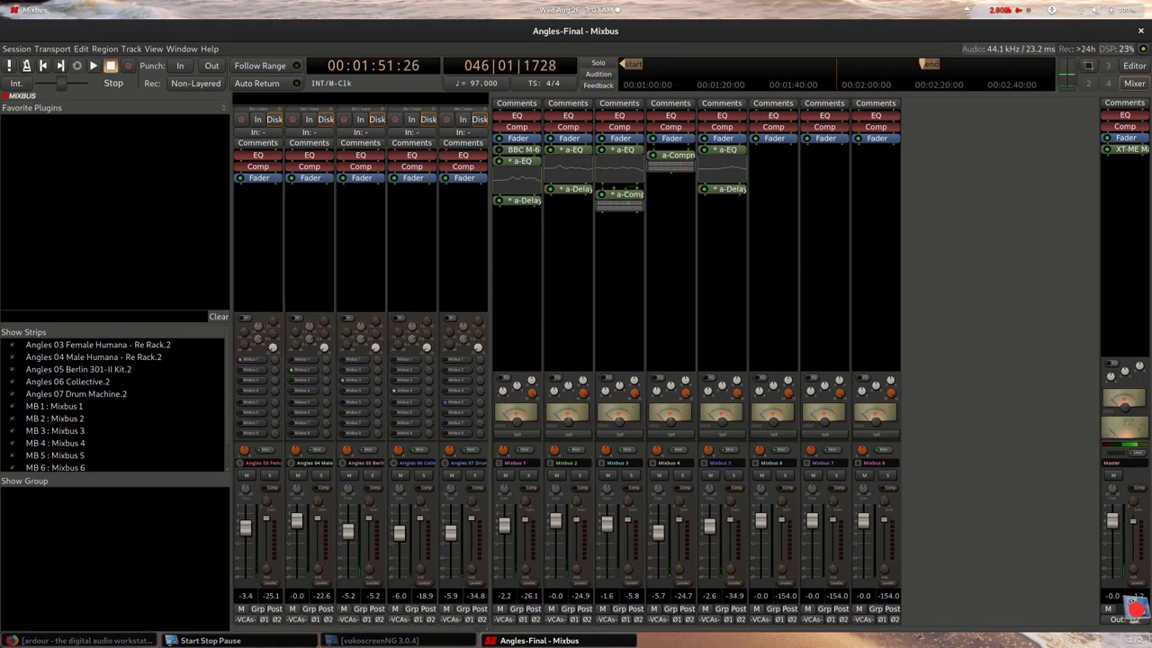